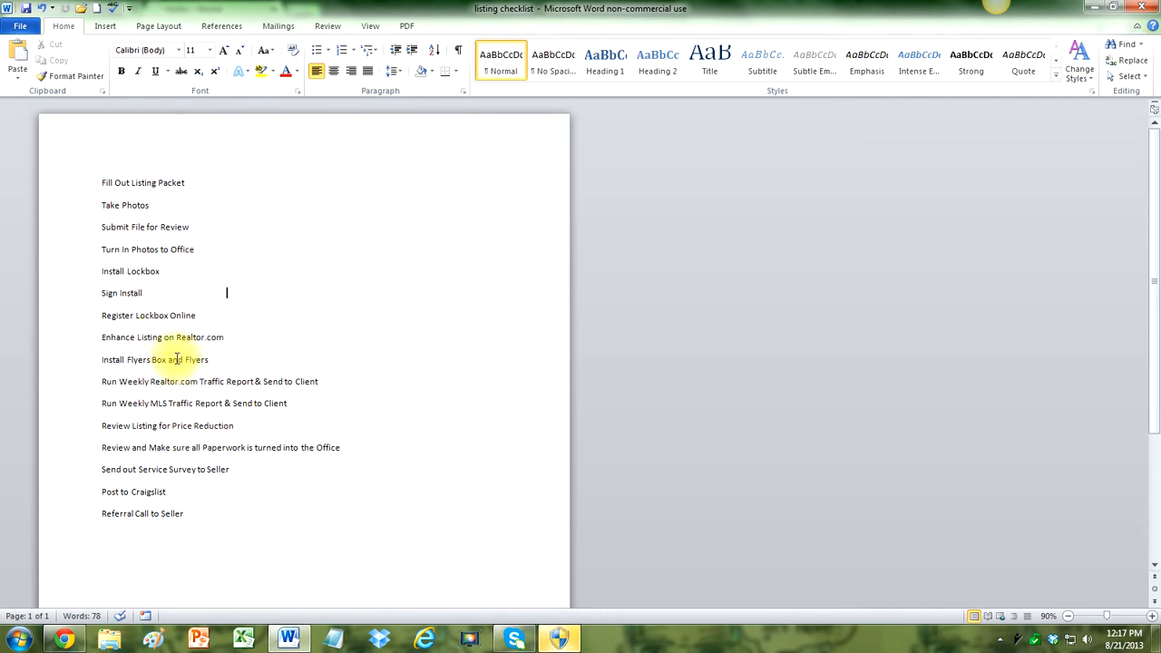
triple_click(169, 383)
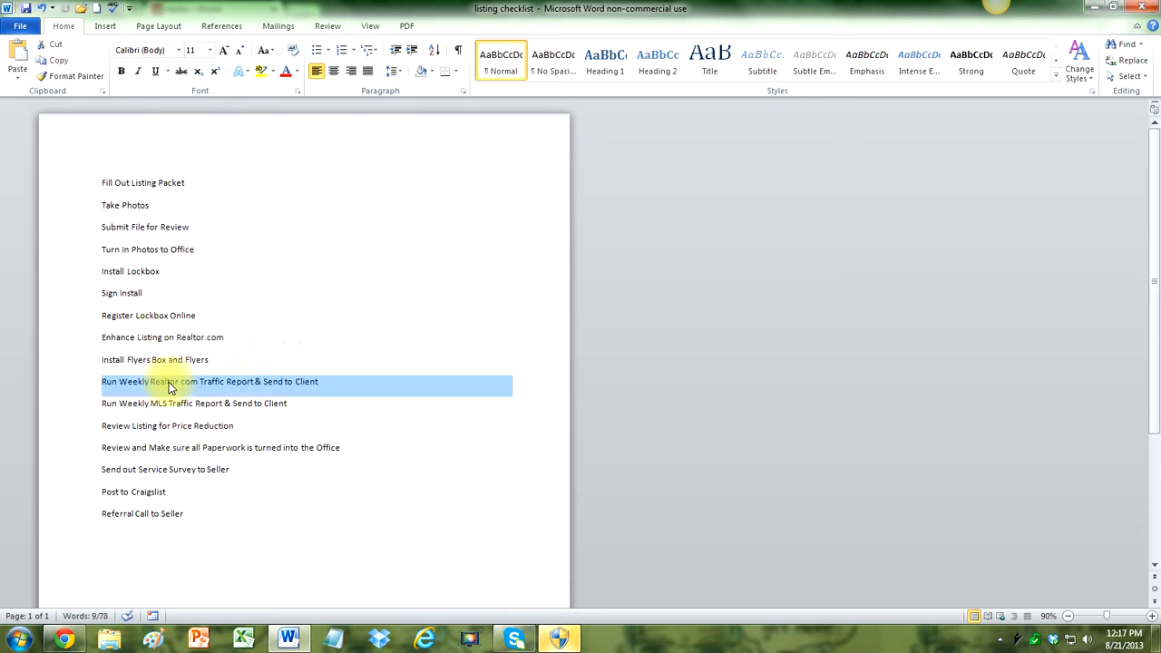
click(172, 388)
Switch to Chrome, go to myTransactions from the eEdge Control Panel and open the property loop named after a street address.
key(alt+Tab)
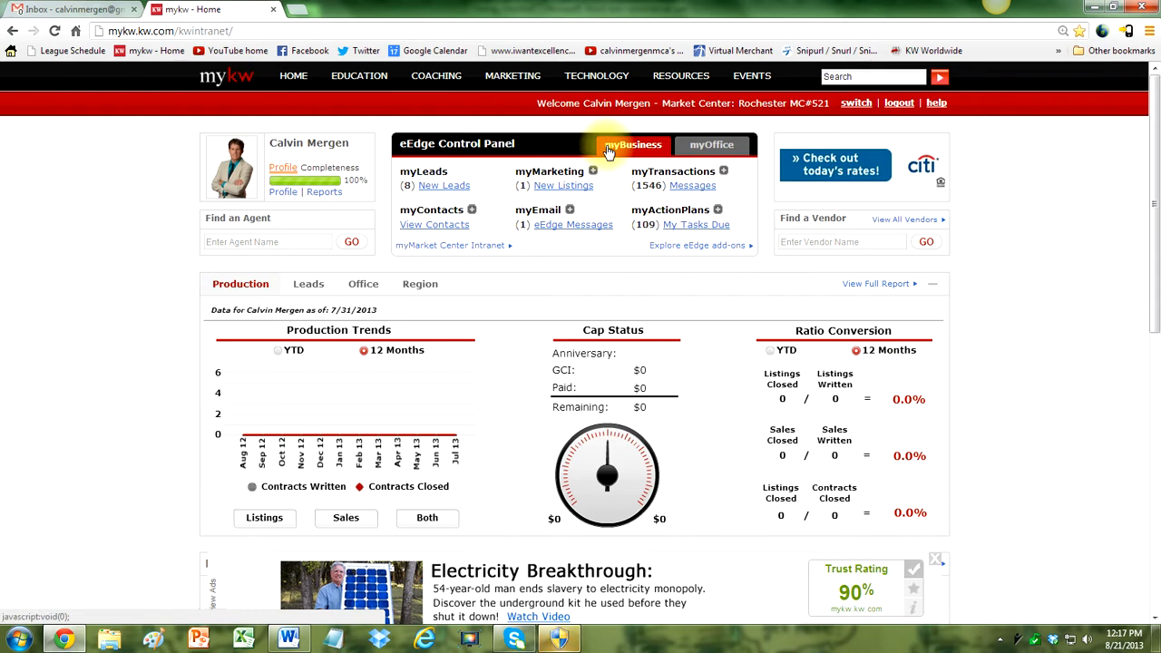
click(682, 186)
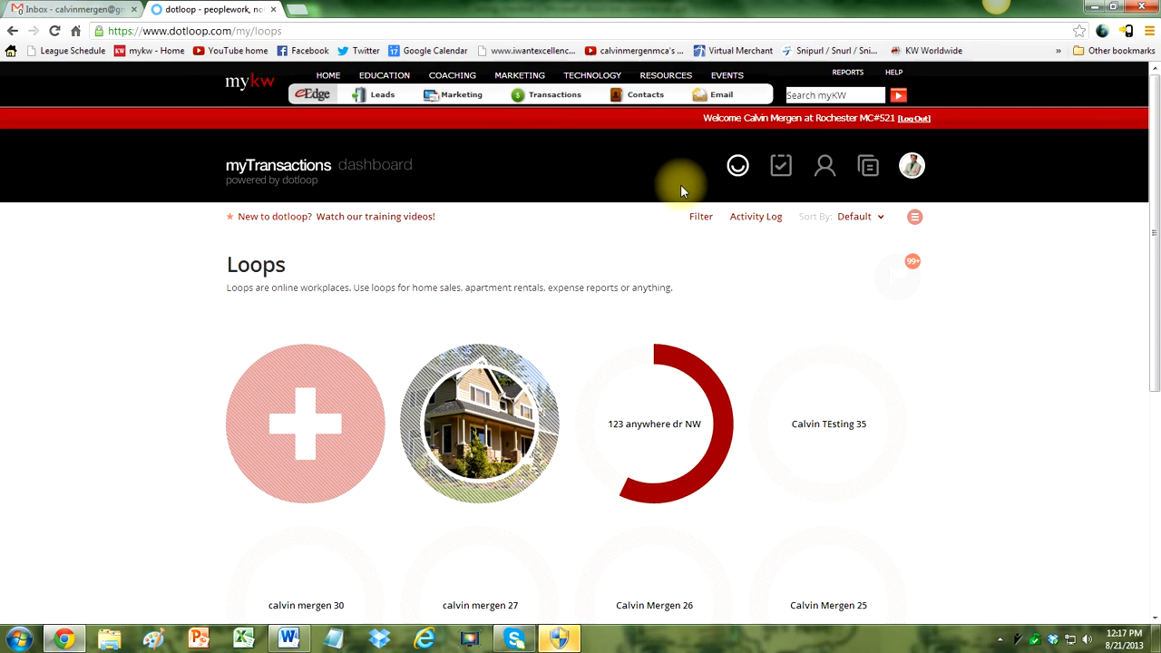
click(678, 448)
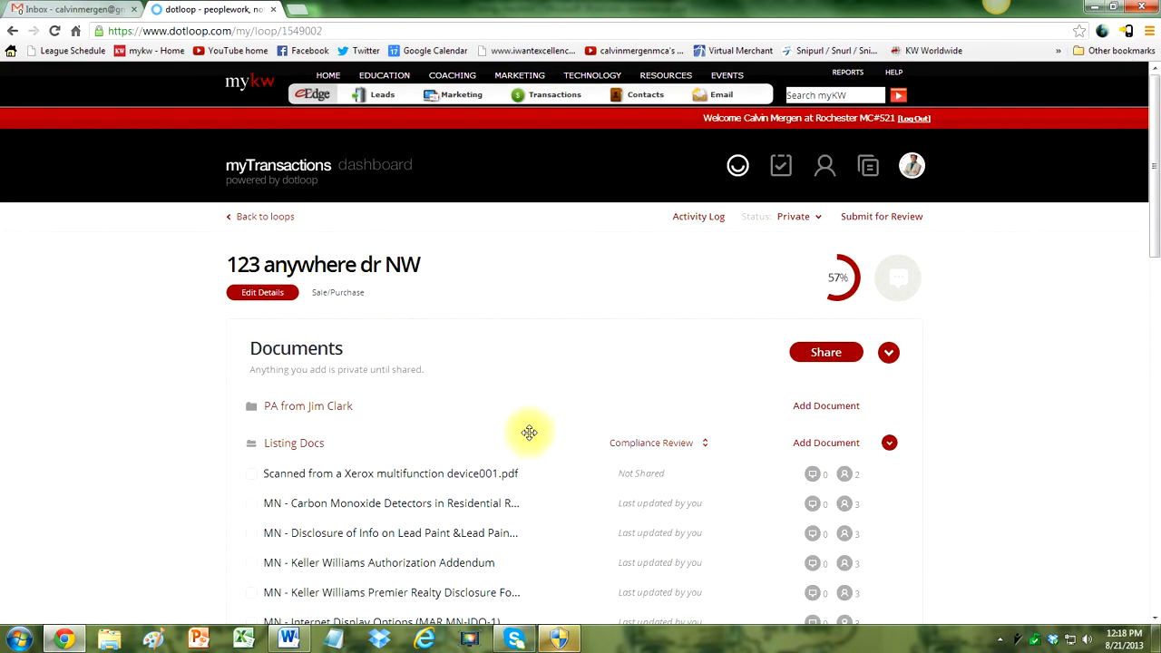
Delete the "My listin Checklist" task list from the loop's Tasks section and confirm the deletion.
scroll(562, 431, down, 4)
scroll(544, 249, up, 2)
scroll(601, 393, down, 5)
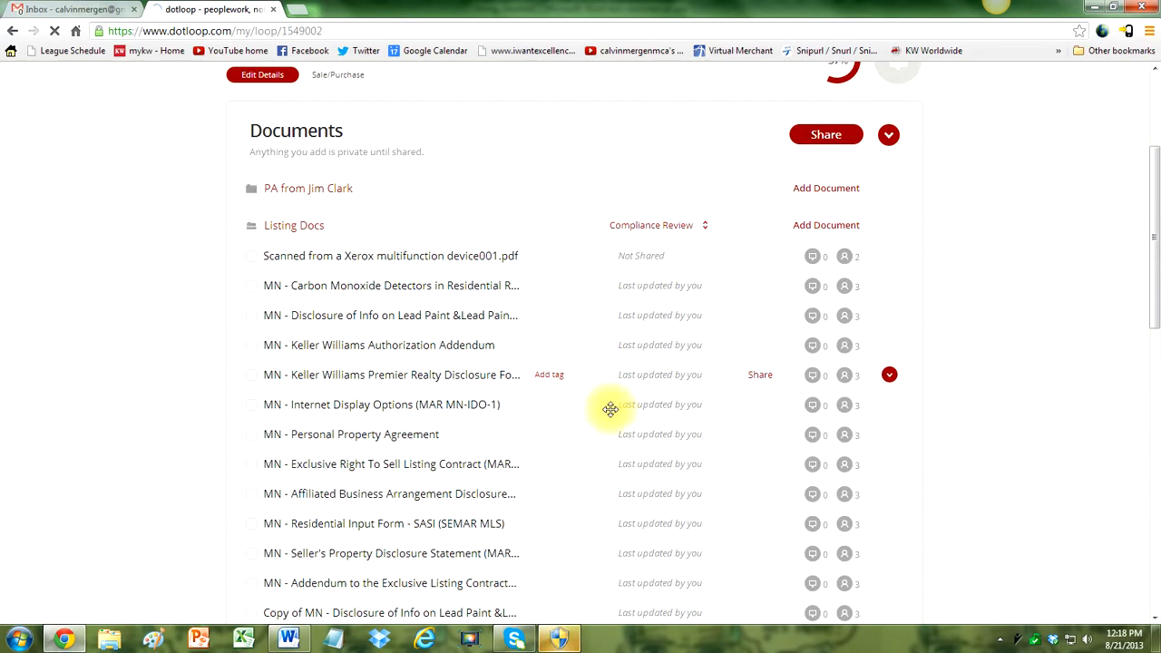
scroll(576, 378, down, 5)
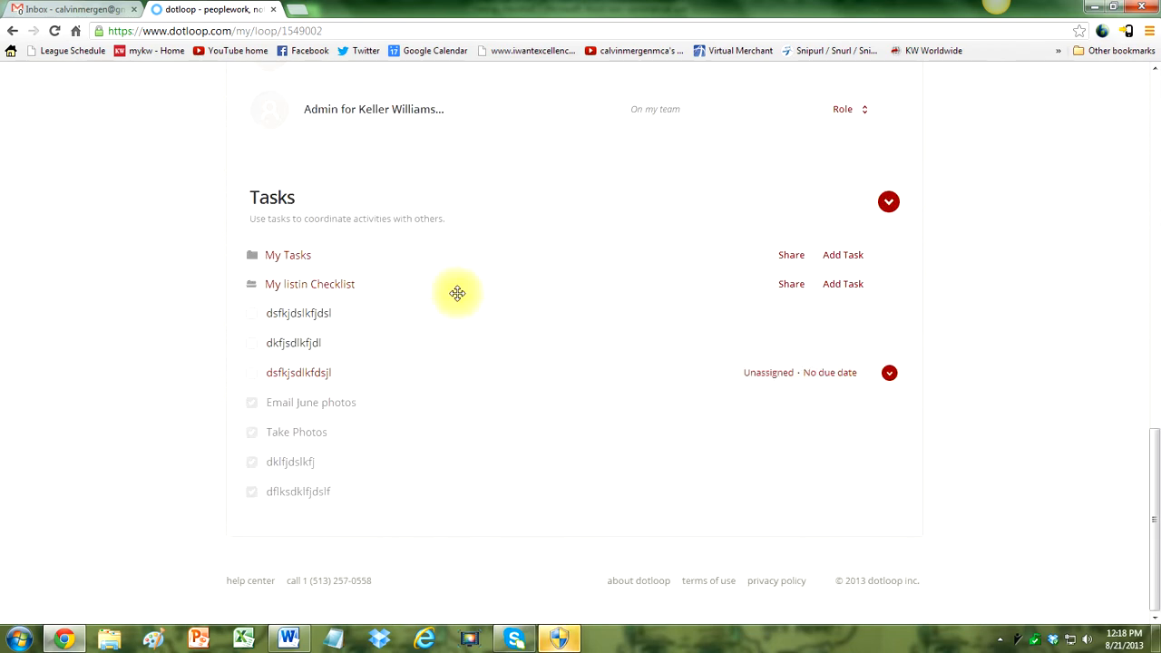
click(890, 287)
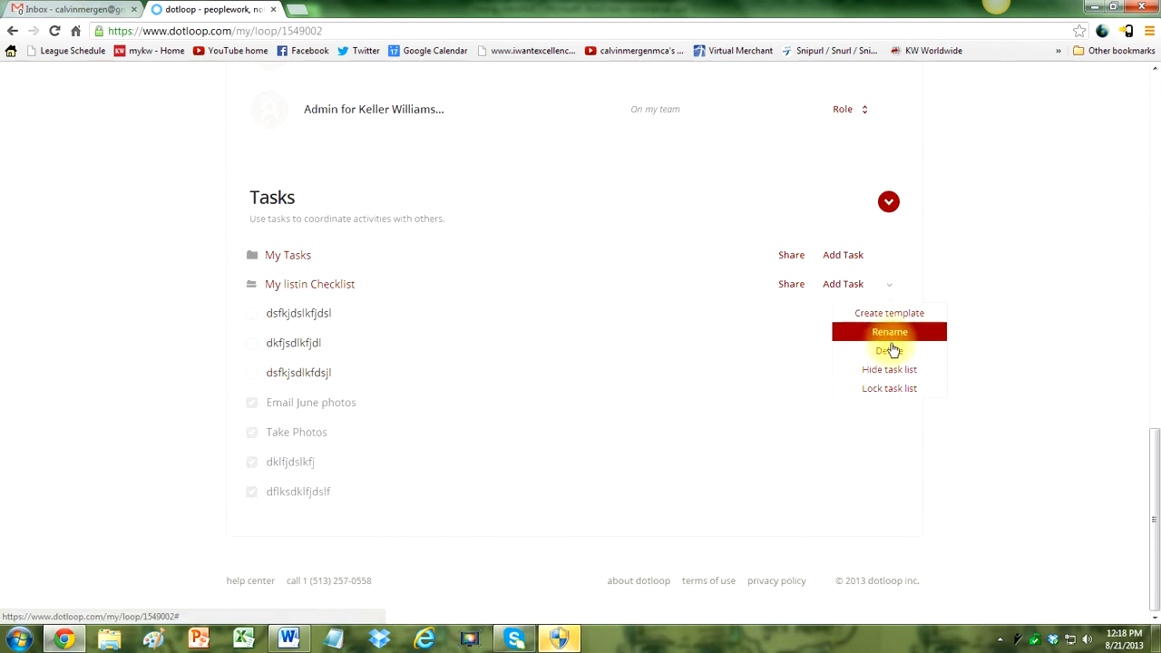
click(839, 351)
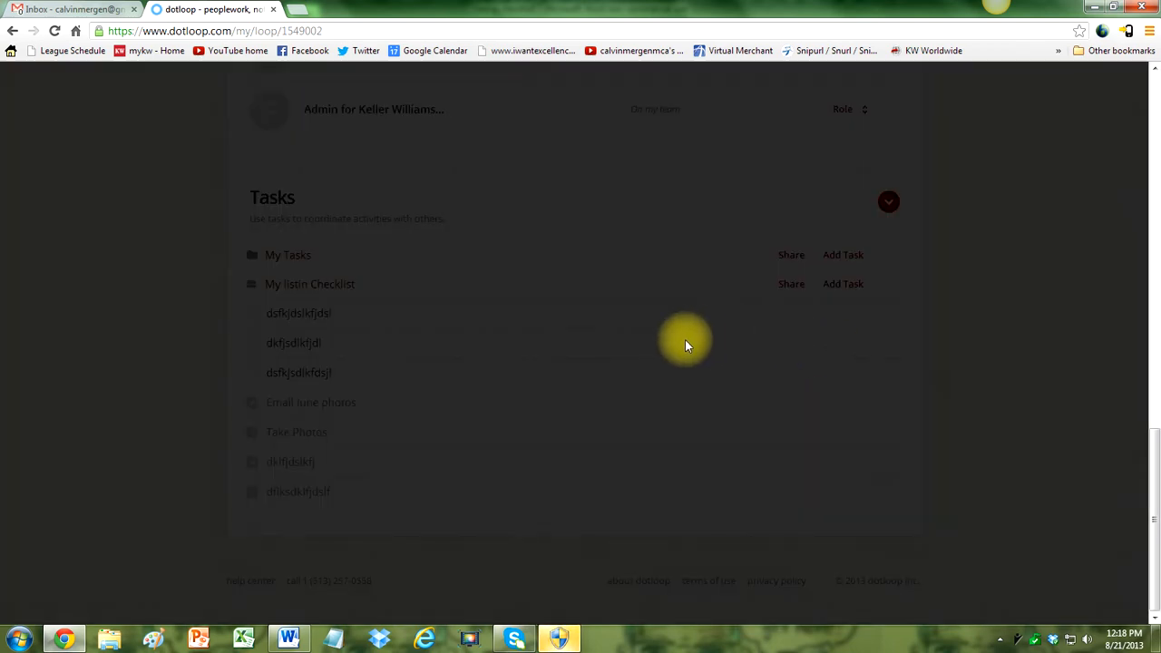
click(714, 241)
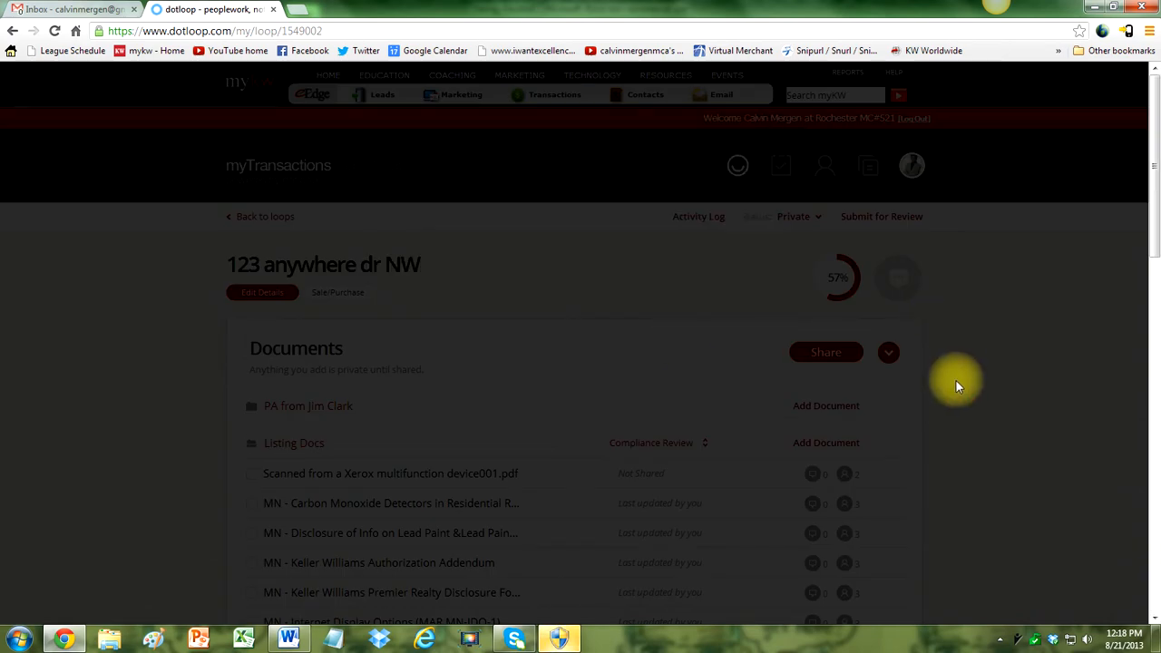
Delete the remaining "My Tasks" task list from the loop and confirm the deletion.
scroll(955, 379, down, 9)
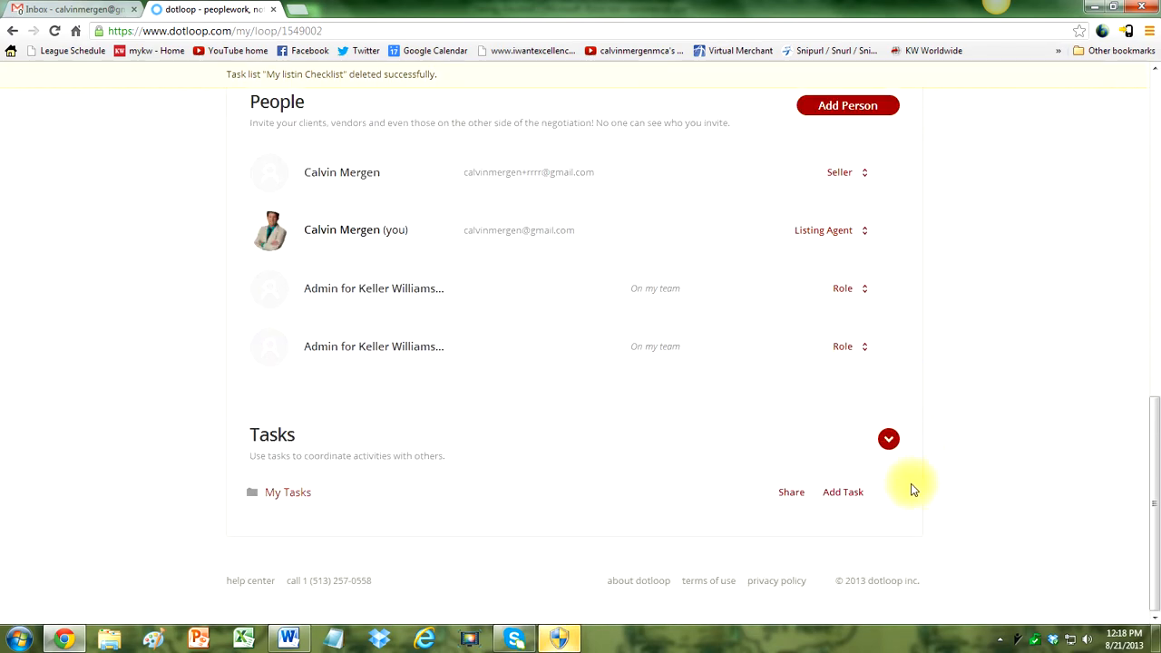
mouse_move(918, 483)
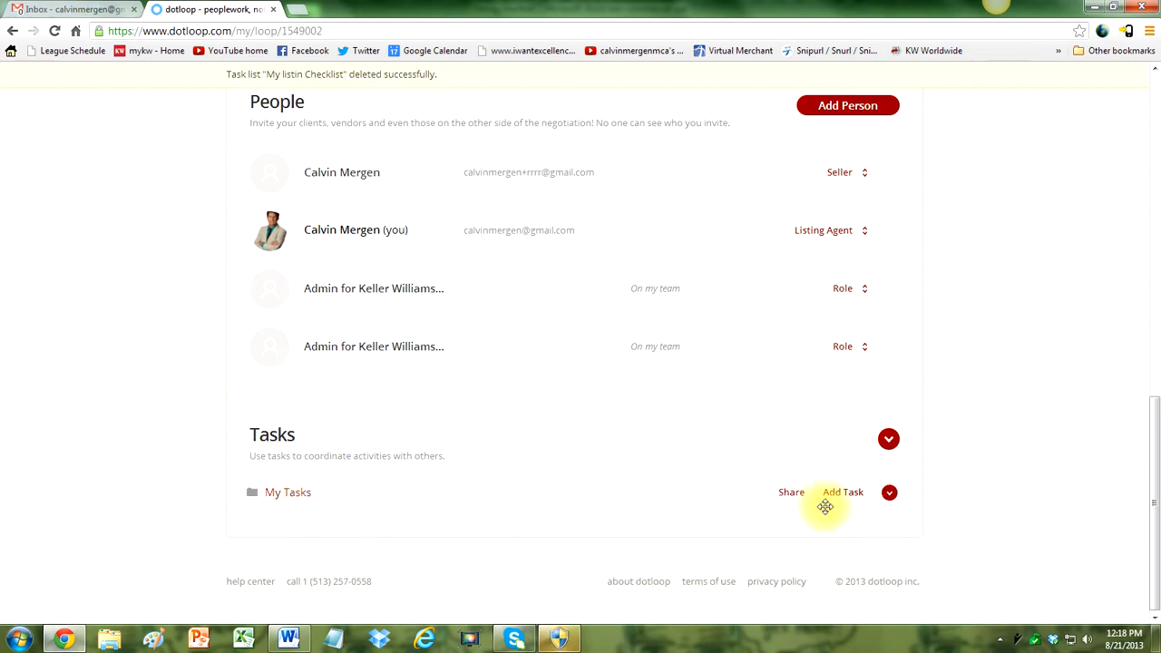
click(889, 492)
click(889, 558)
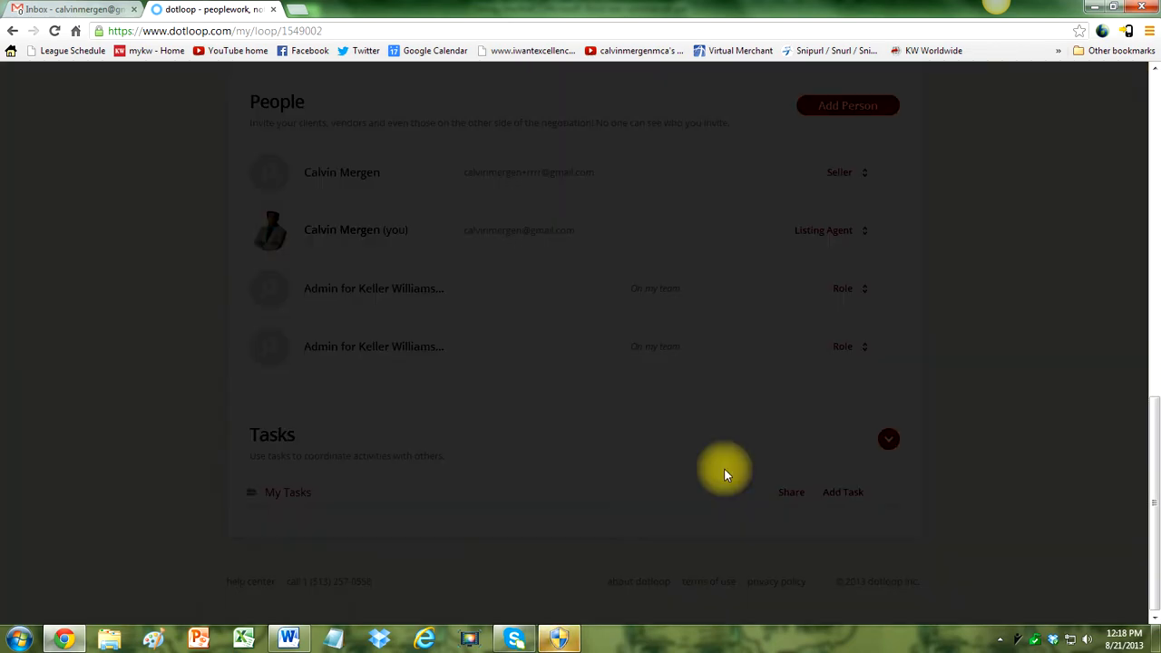
click(708, 243)
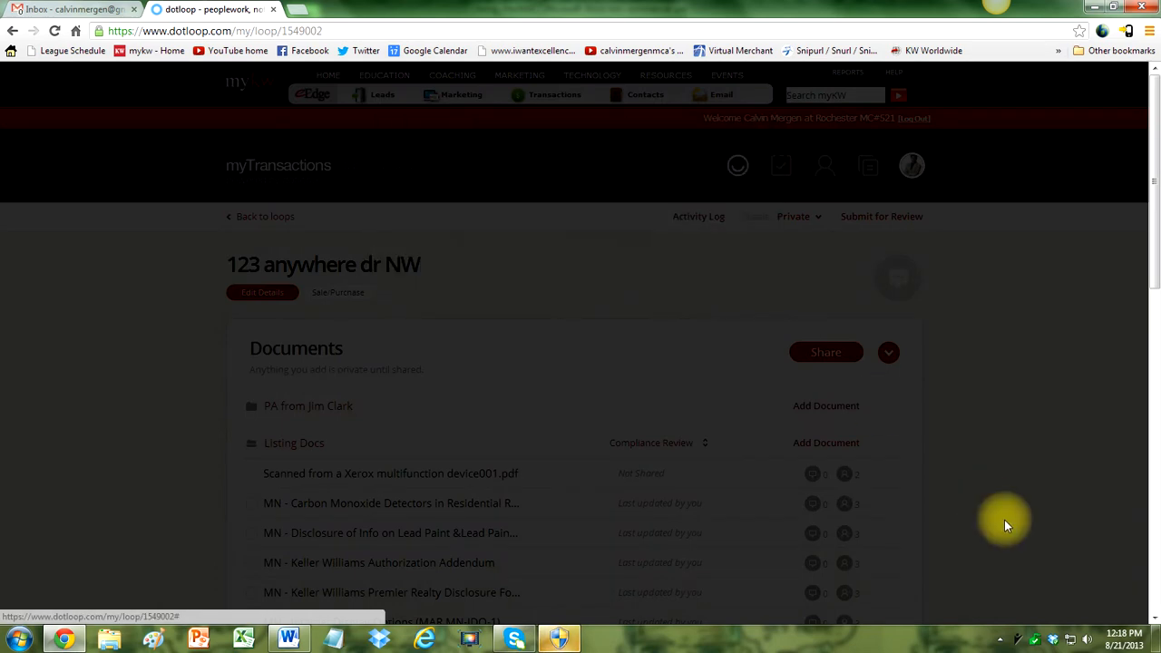
Add a new, empty task list to the loop's Tasks section.
scroll(1005, 525, down, 10)
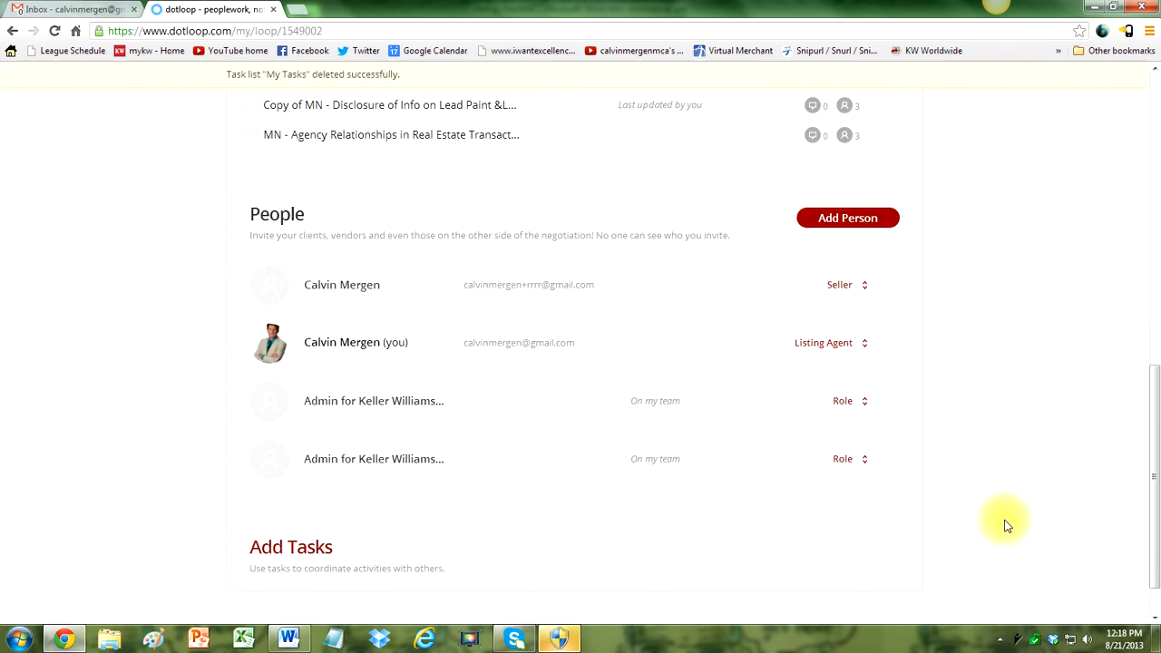
click(876, 499)
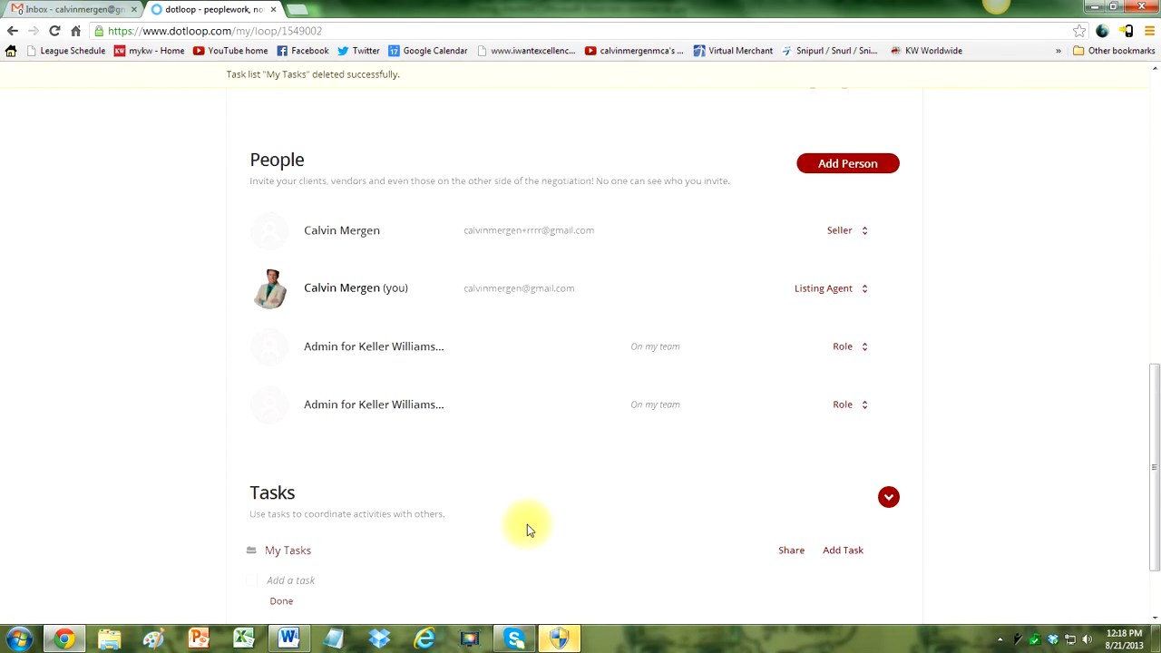
scroll(527, 526, down, 2)
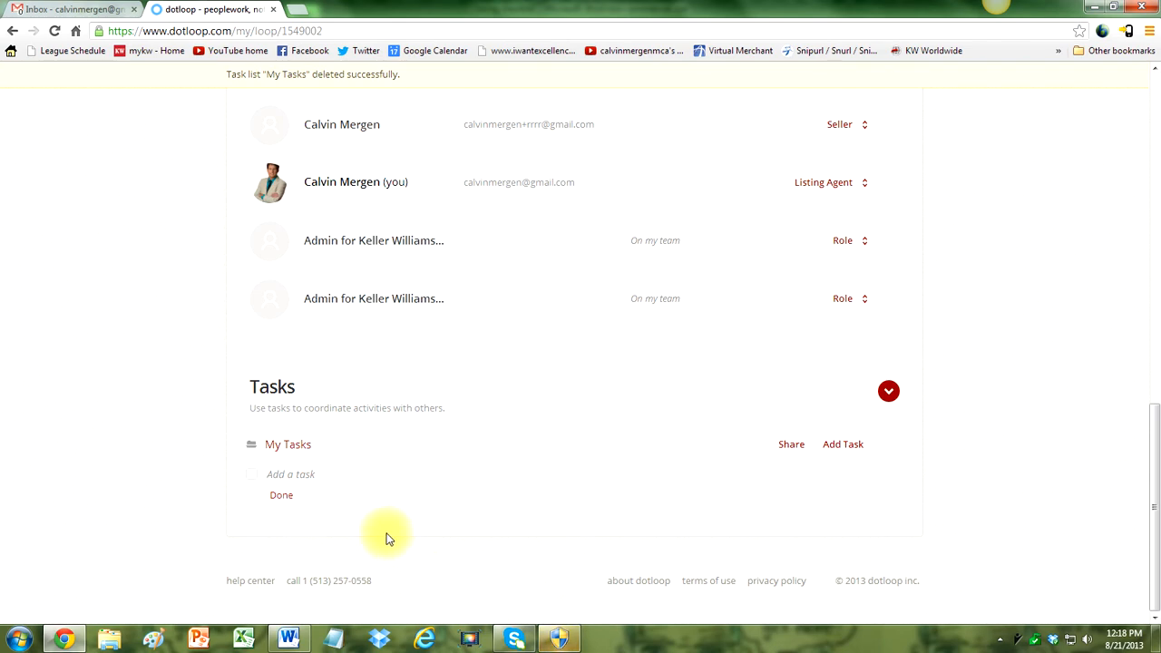
Copy "Fill Out Listing Packet" from the Word listing checklist and add it as the first task in the loop's My Tasks list.
click(279, 476)
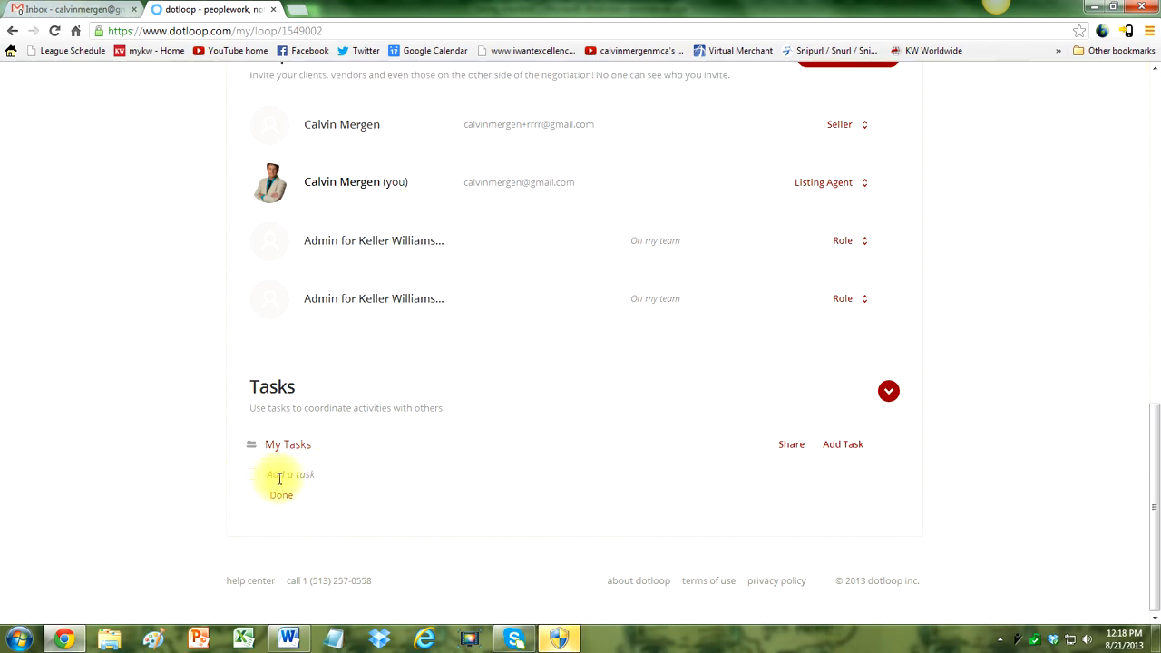
key(alt+Tab)
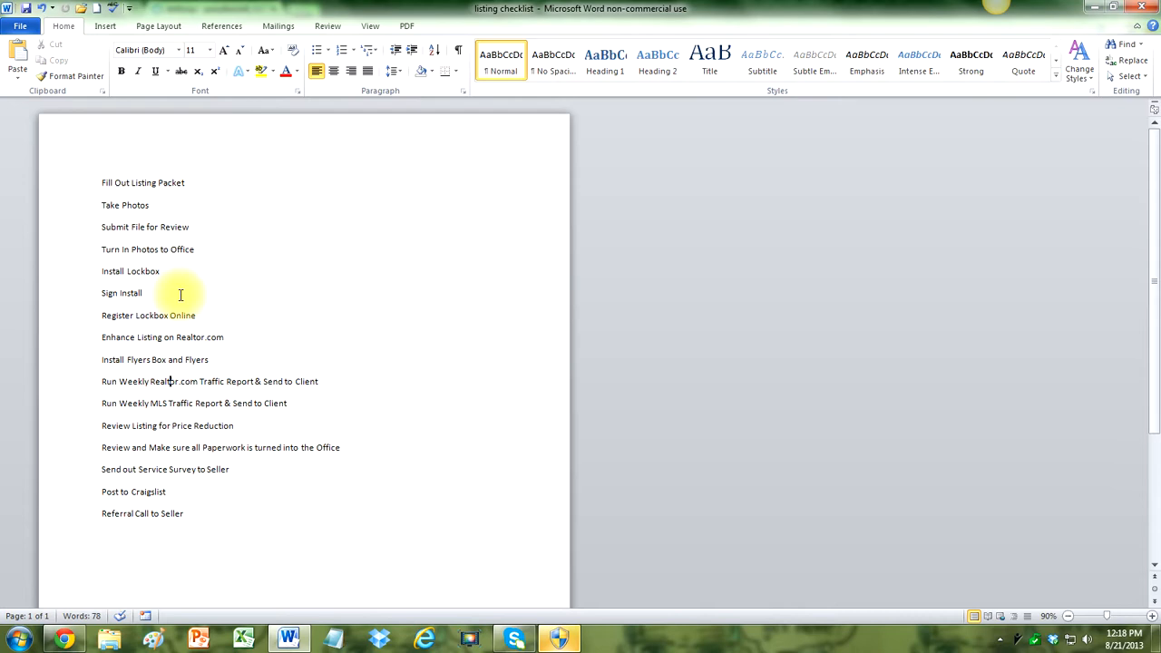
triple_click(163, 182)
key(ctrl+c)
key(alt+Tab)
key(ctrl+v)
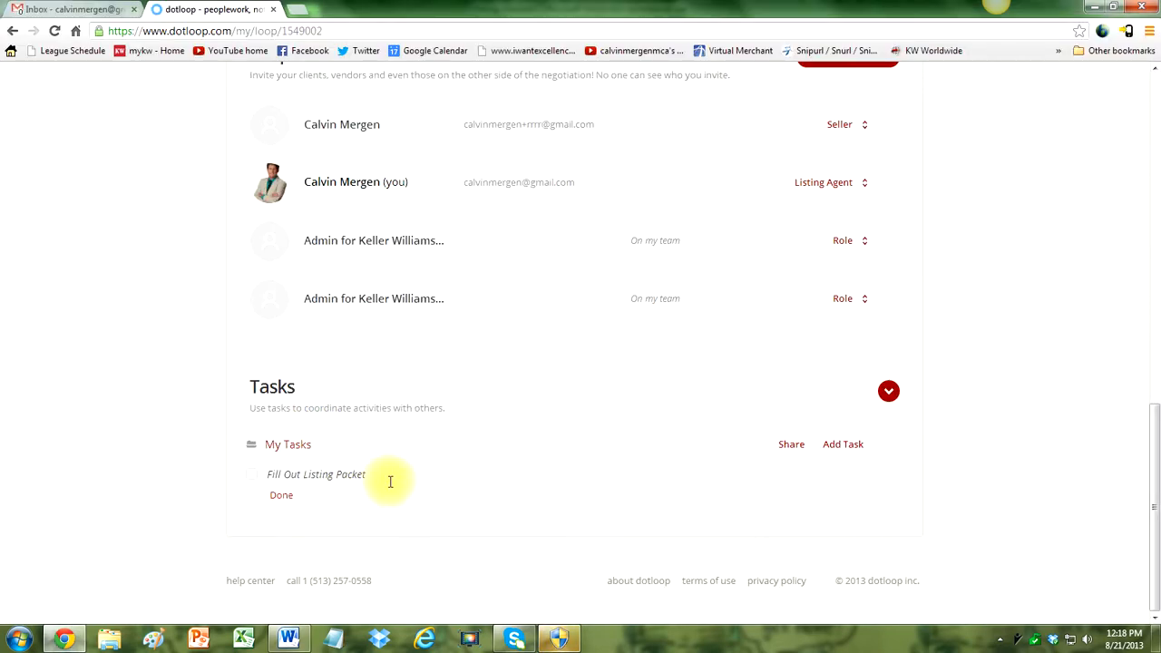
key(Return)
Copy "Take Photos" and "Submit File for Review" from the Word checklist into My Tasks as two separate tasks.
key(alt+Tab)
triple_click(118, 207)
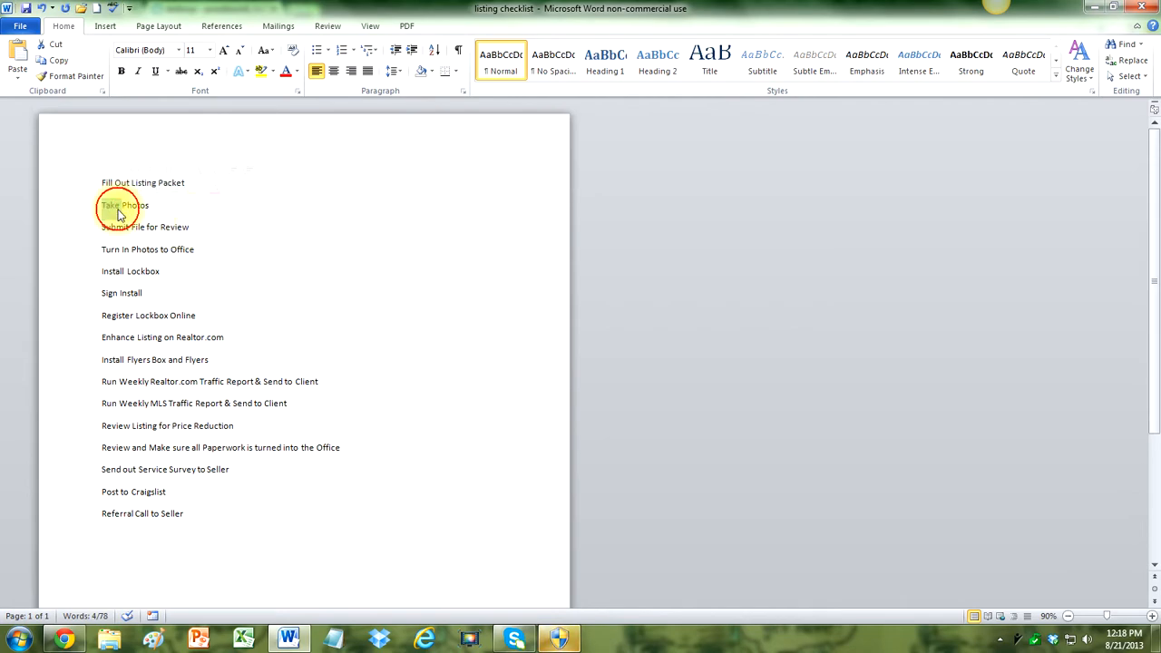
triple_click(118, 207)
key(alt+Tab)
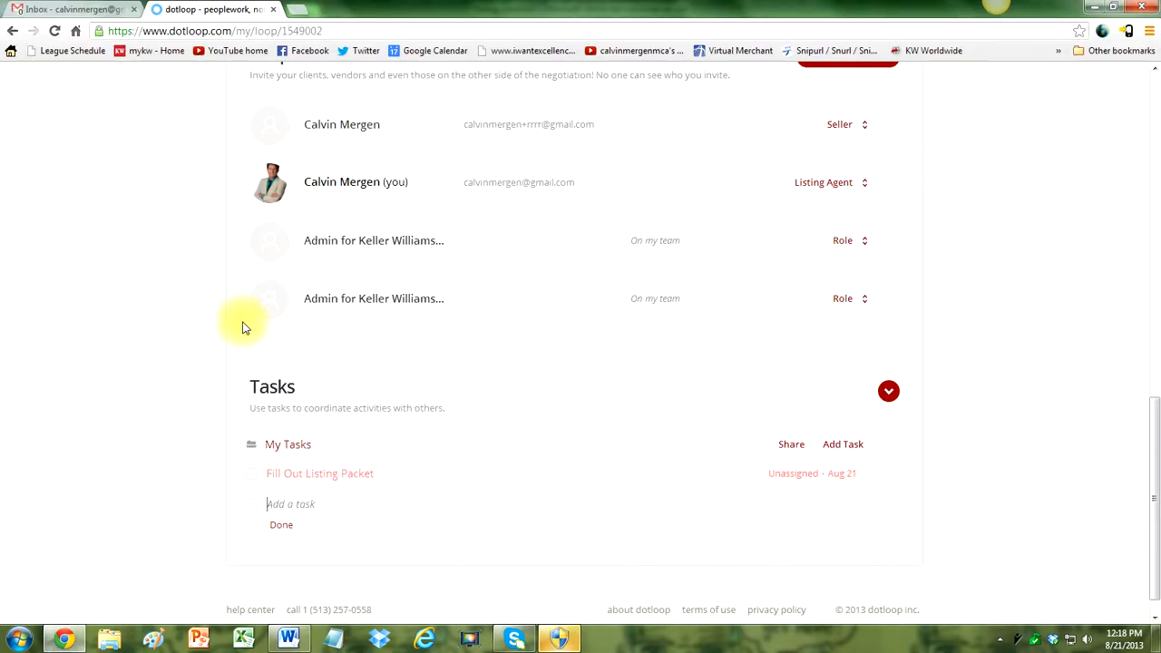
key(alt+Tab)
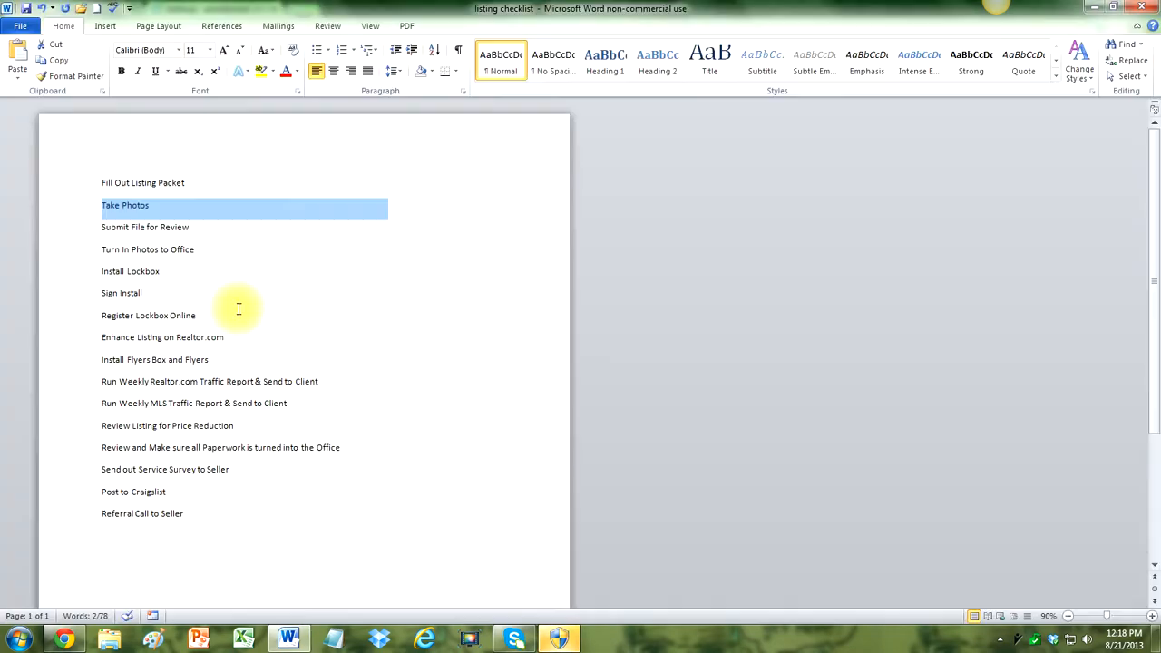
triple_click(154, 227)
key(alt+Tab)
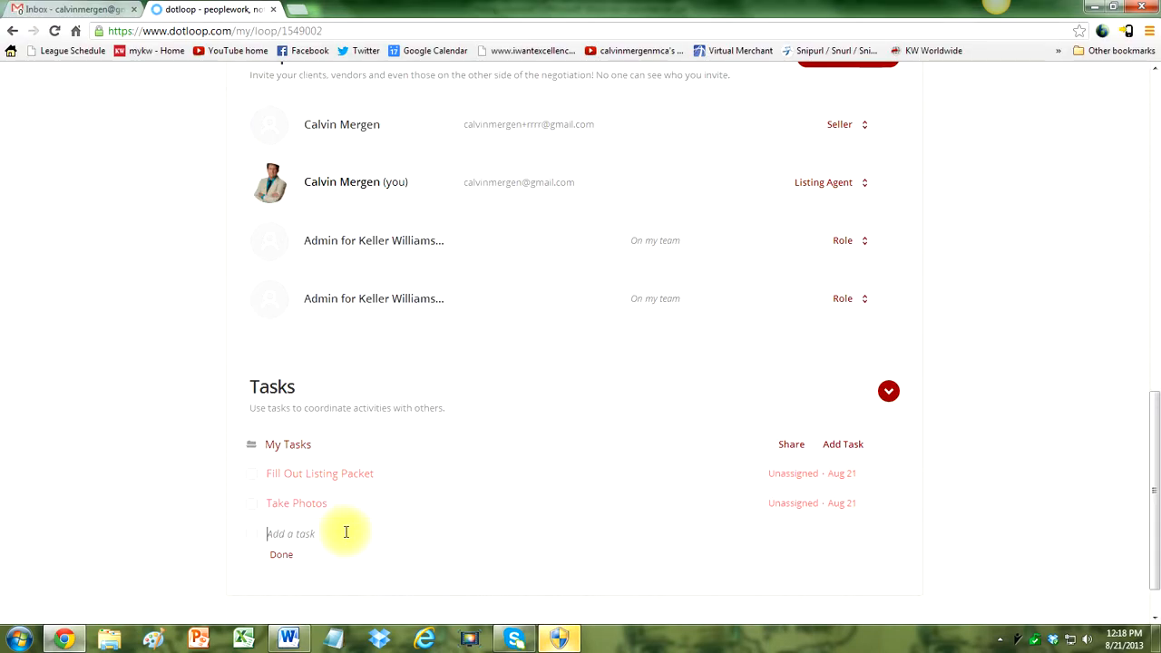
key(Return)
Copy "Turn In Photos to Office" and "Install Lockbox" from the Word checklist into My Tasks as separate tasks.
key(alt+Tab)
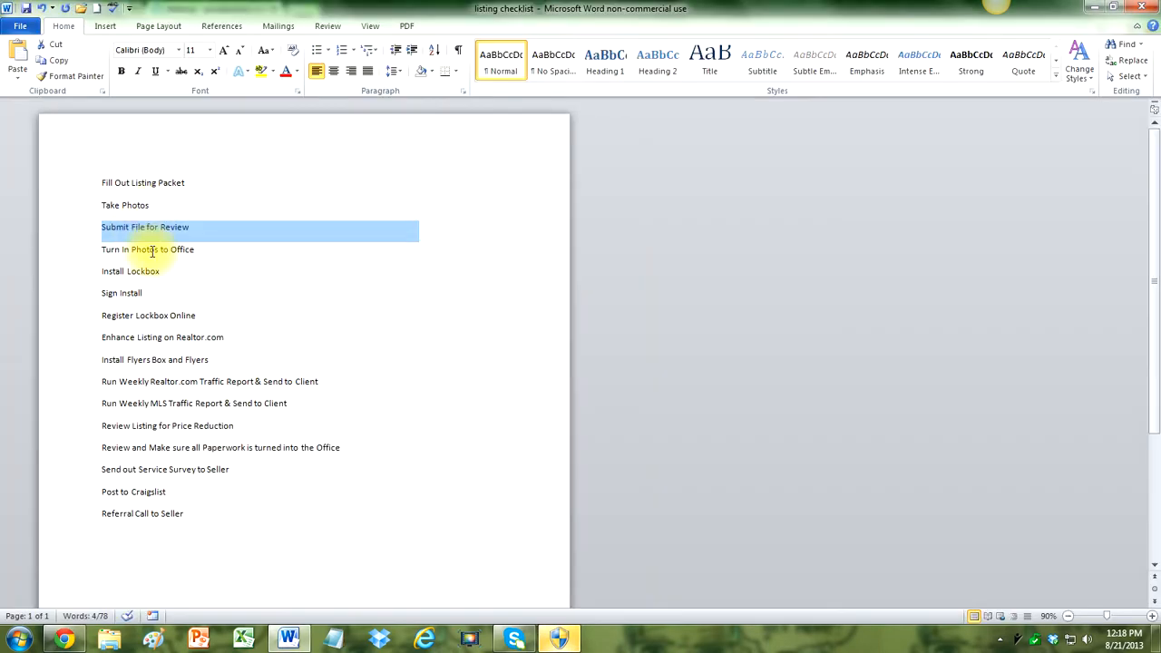
triple_click(153, 249)
key(alt+Tab)
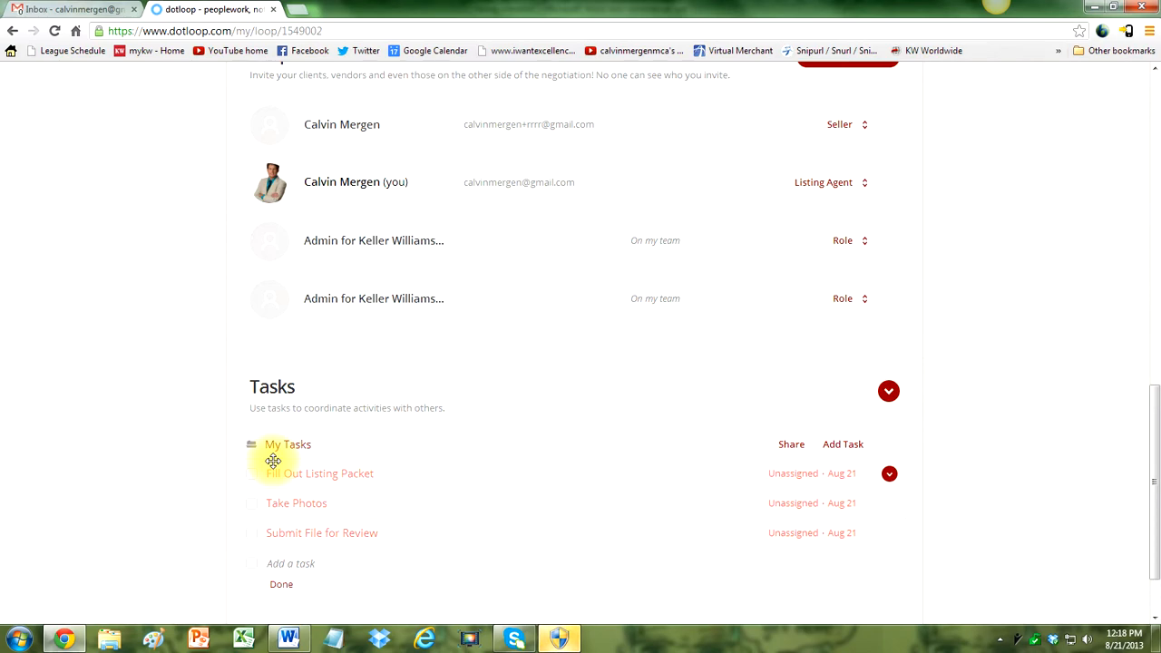
key(Return)
key(alt+Tab)
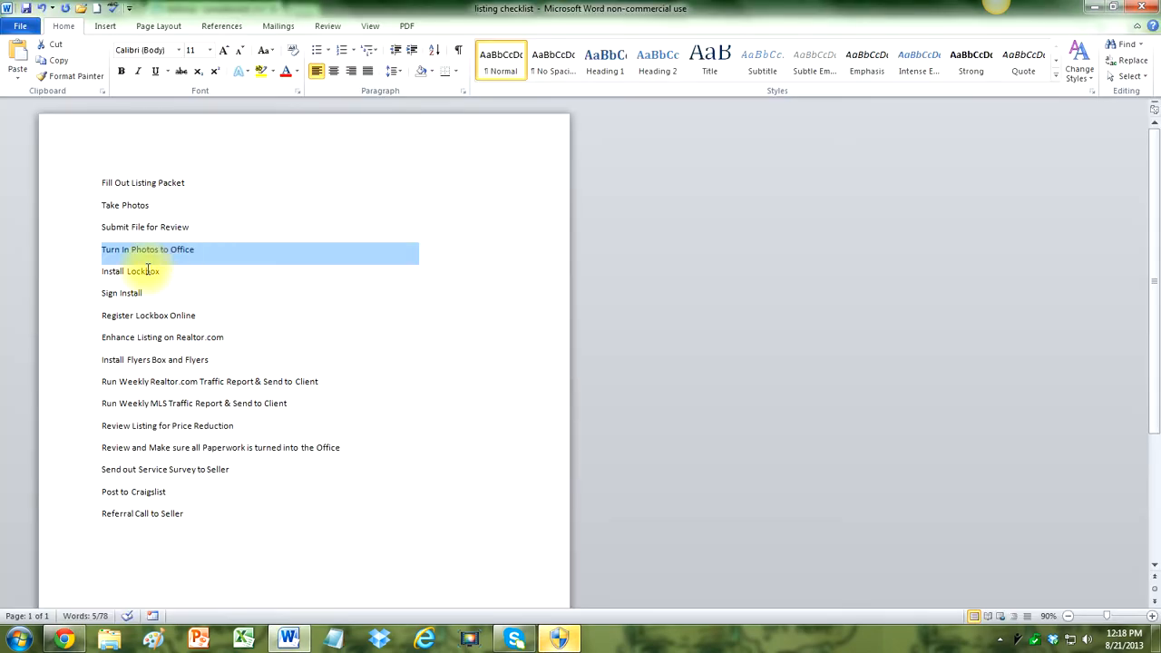
triple_click(147, 270)
key(alt+Tab)
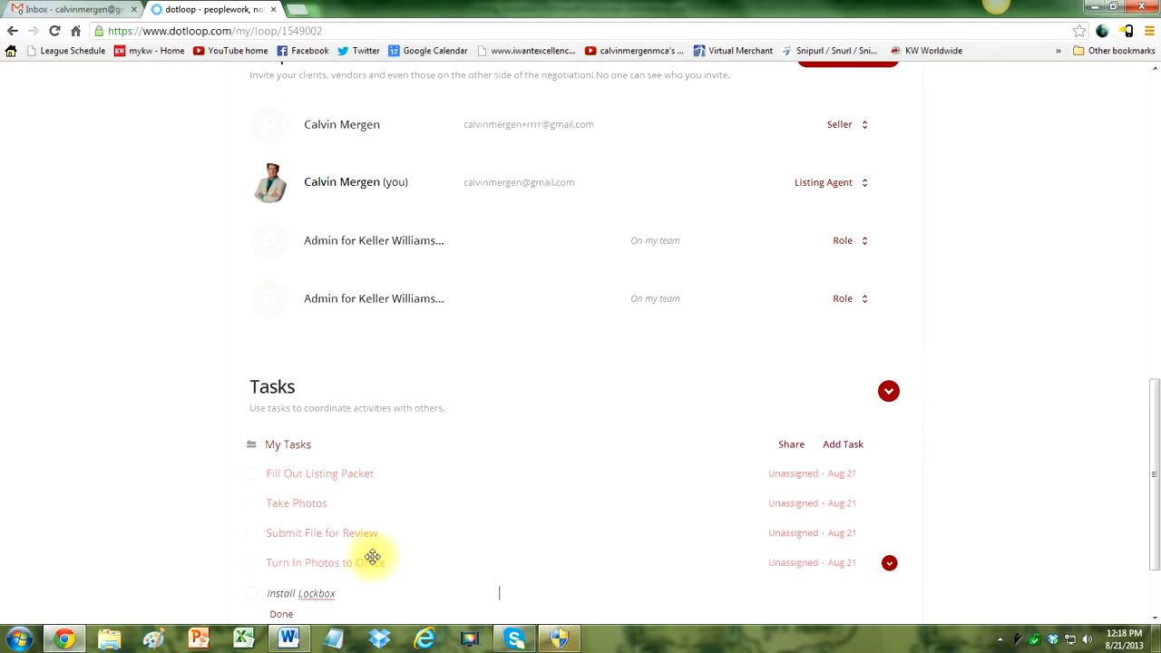
key(Return)
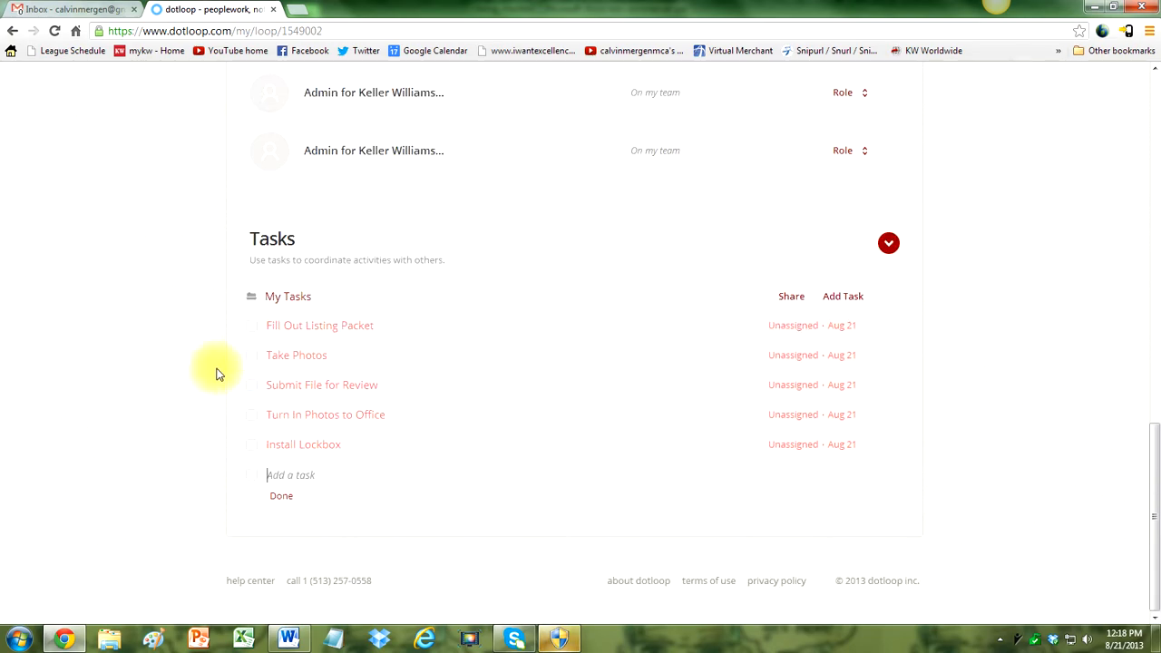
Copy "Sign Install" and "Register Lockbox Online" from the Word checklist into My Tasks as separate tasks.
key(alt+Tab)
click(136, 294)
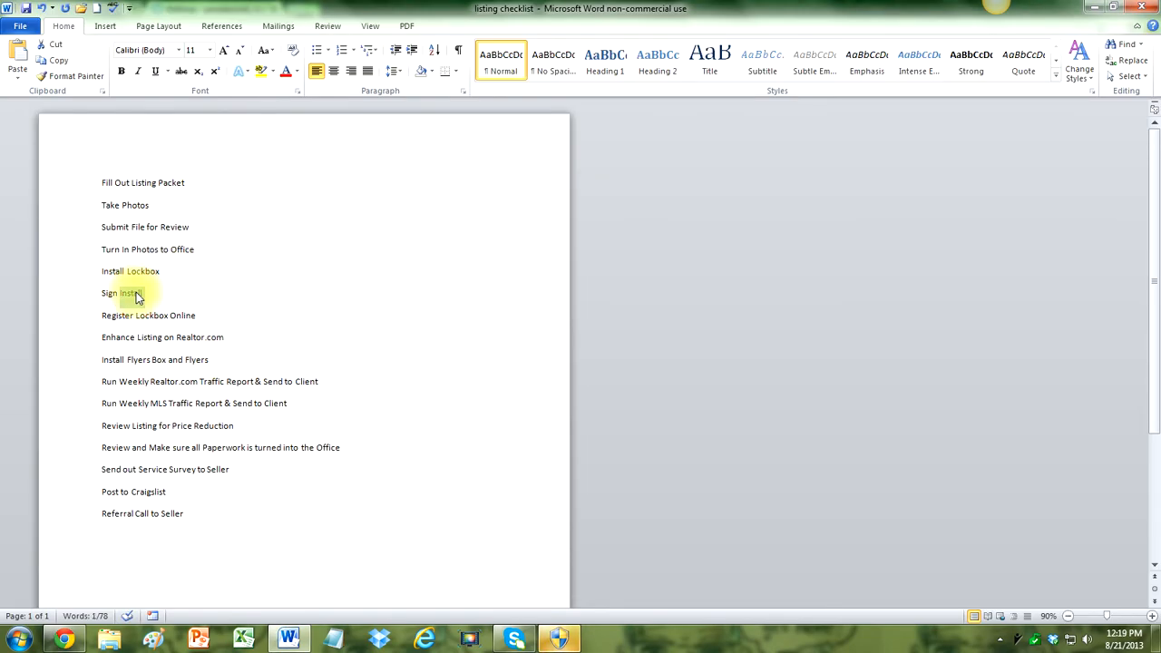
triple_click(137, 294)
key(alt+Tab)
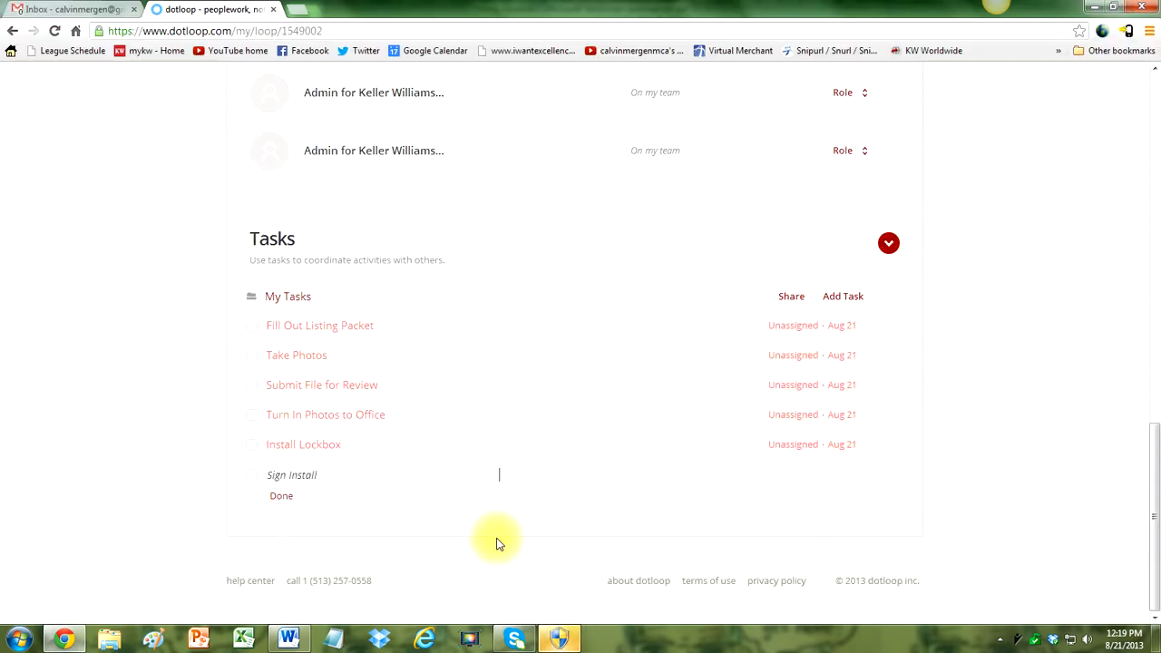
key(Return)
key(alt+Tab)
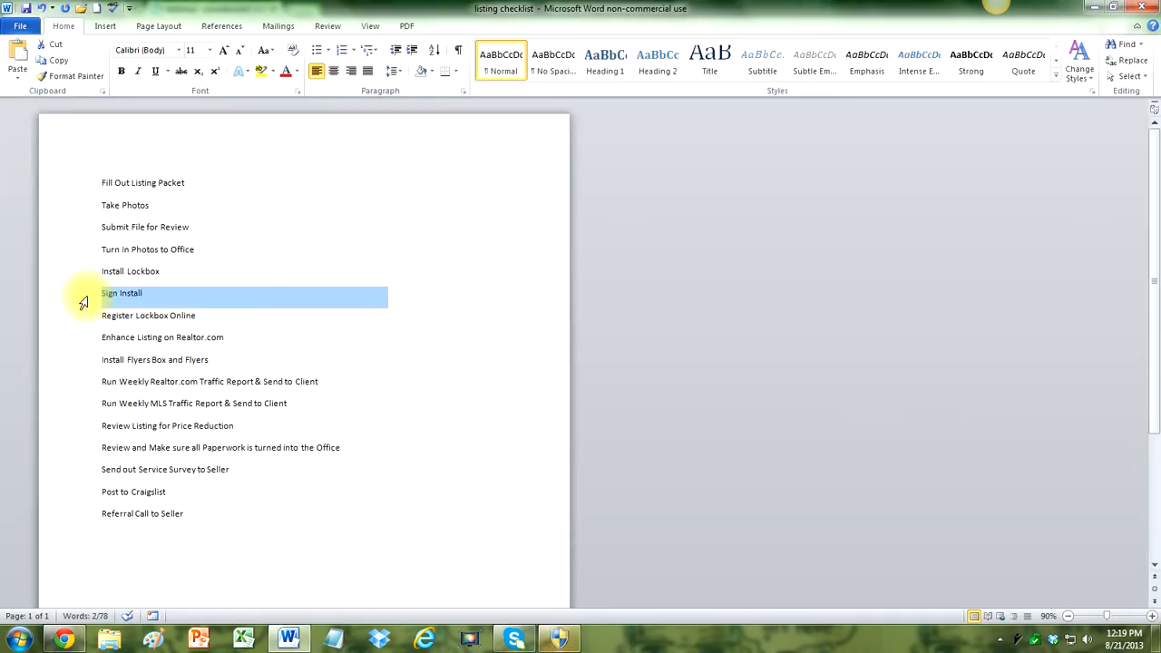
triple_click(122, 317)
key(alt+Tab)
key(ctrl+v)
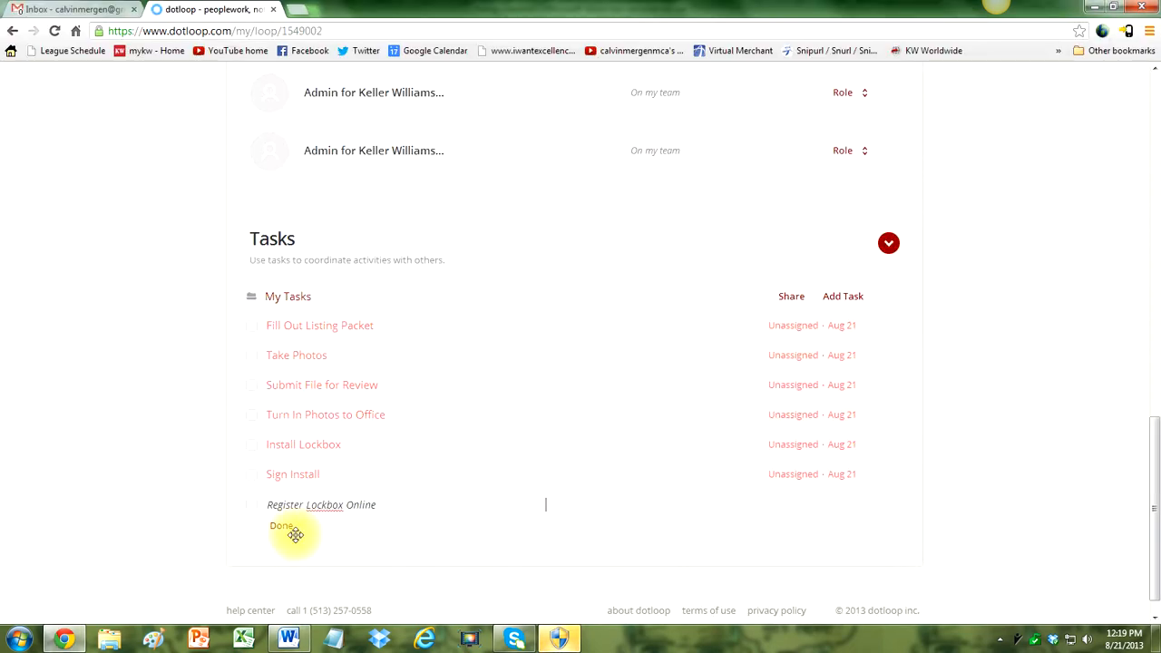
key(Return)
Copy "Enhance Listing on Realtor.com" from the Word checklist and add it as a task in My Tasks.
key(alt+Tab)
triple_click(122, 337)
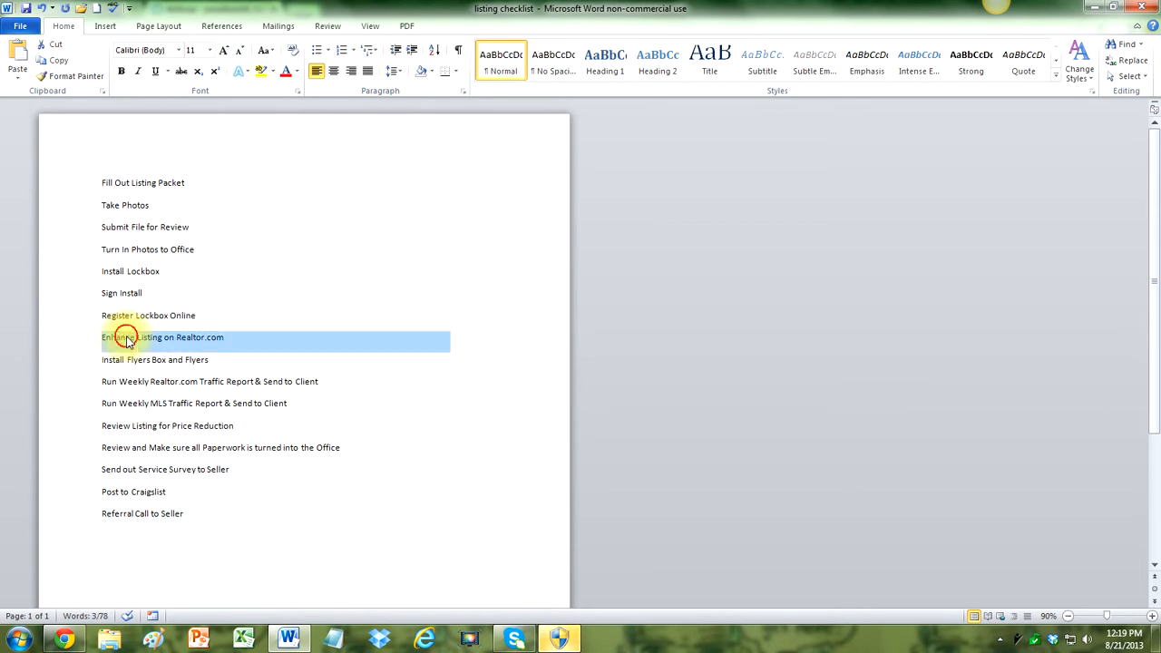
key(alt+Tab)
key(ctrl+v)
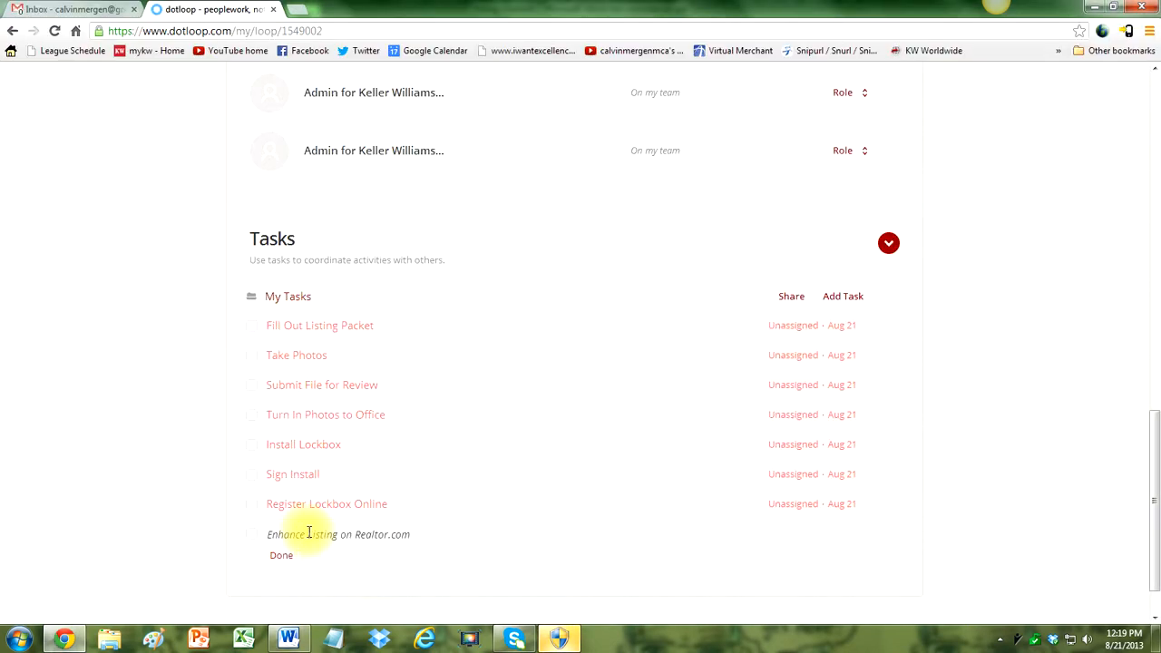
key(Return)
scroll(221, 466, down, 1)
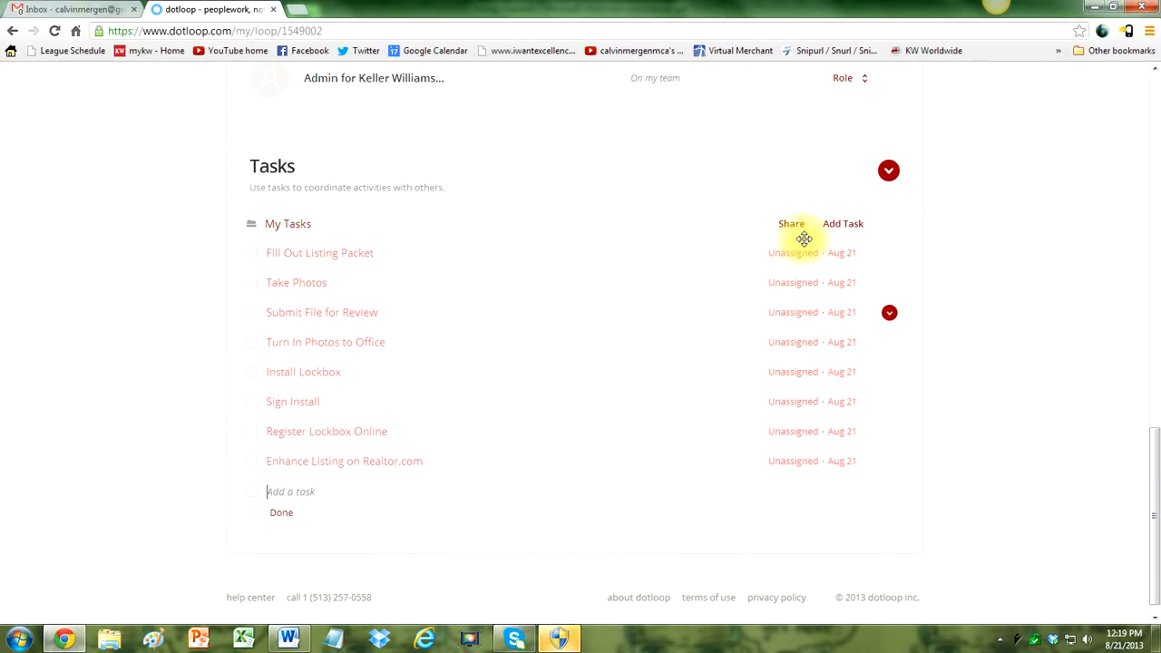
Save the My Tasks list as a task list template named "My Listing Checklist".
click(888, 228)
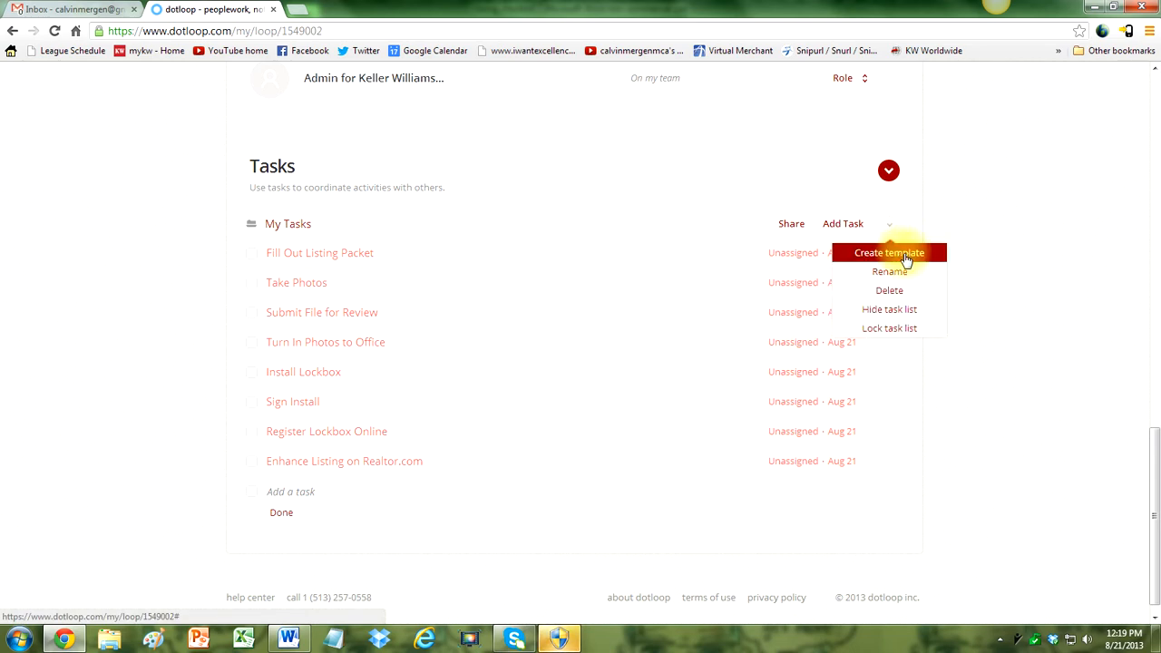
click(904, 257)
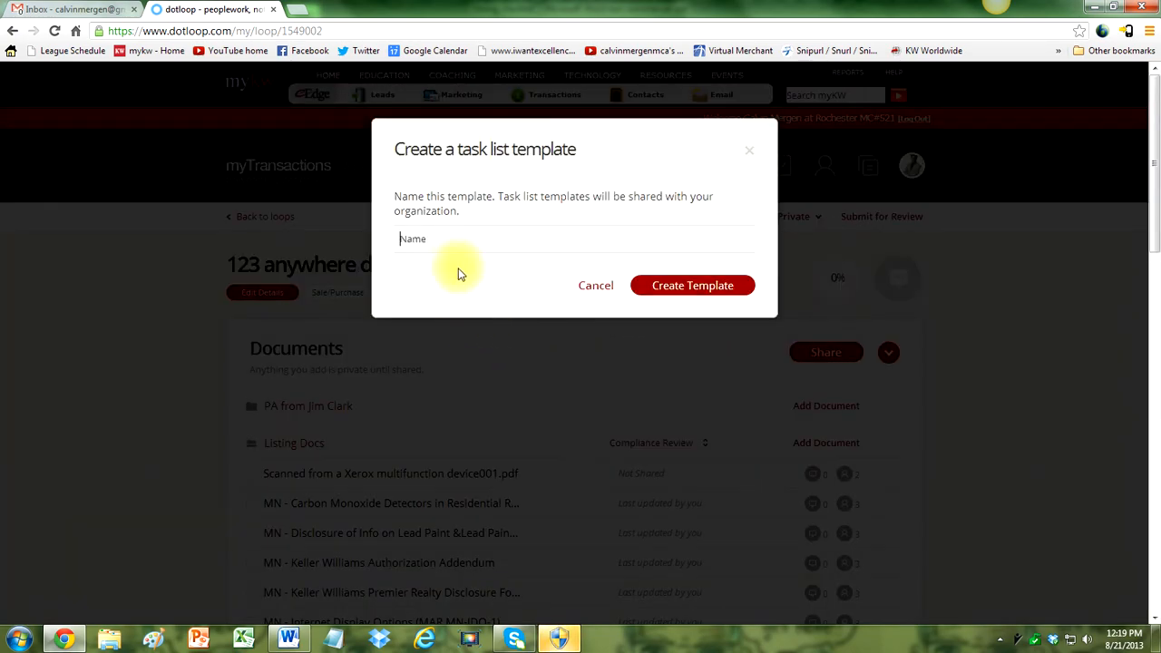
text(My Listing Ch)
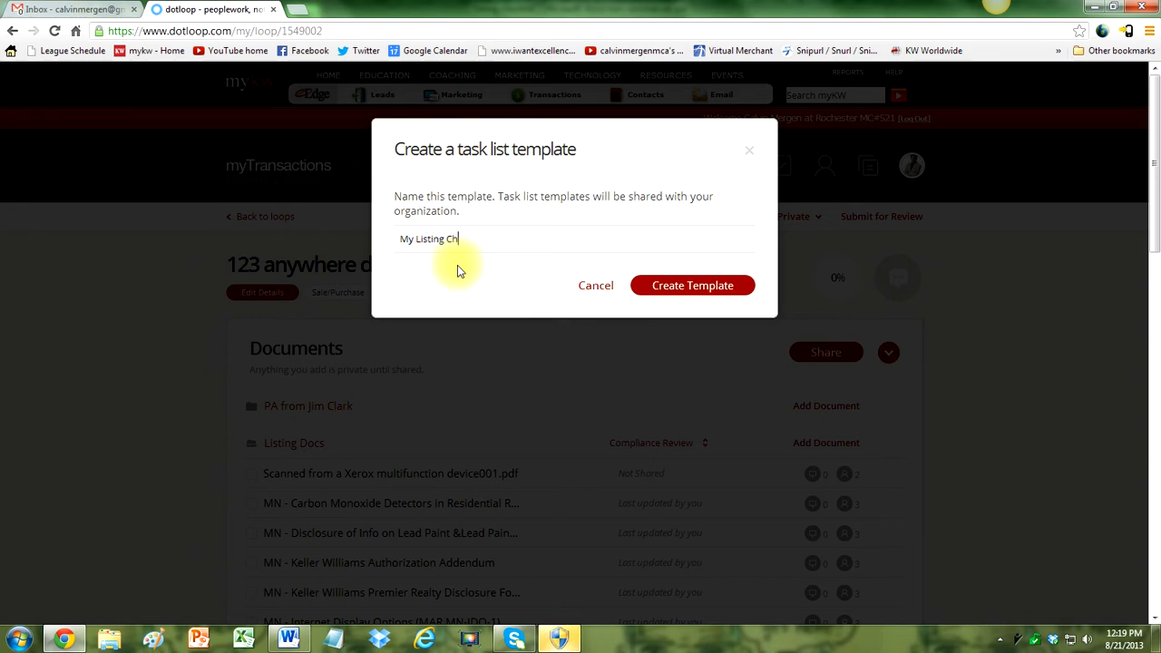
text(ecklist)
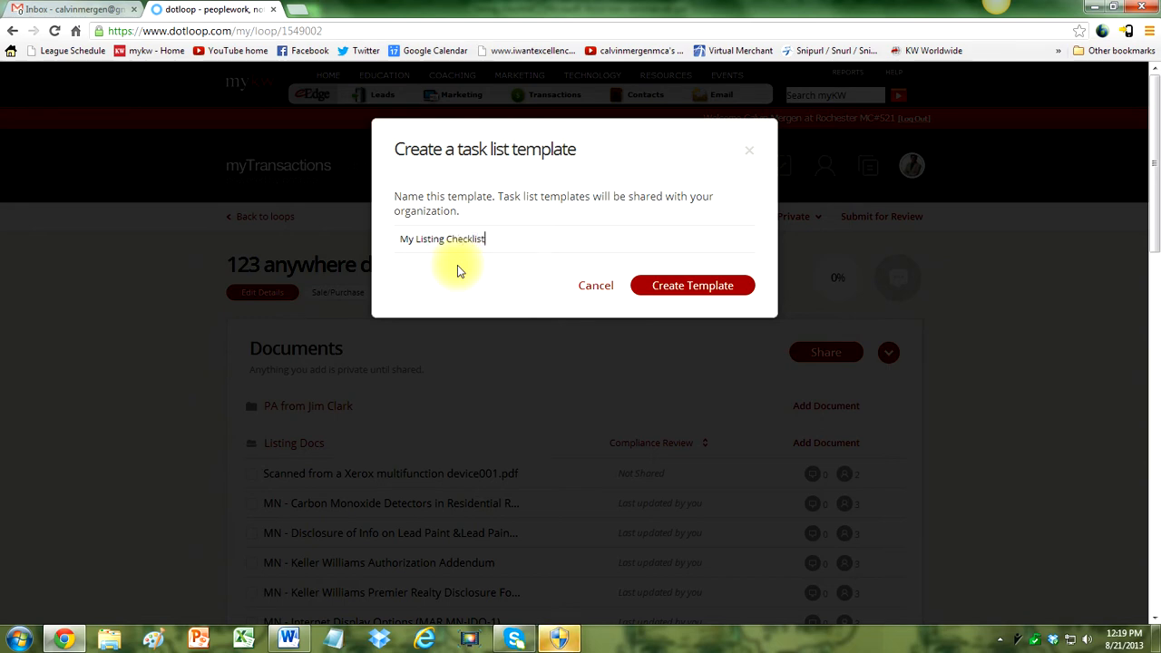
click(693, 290)
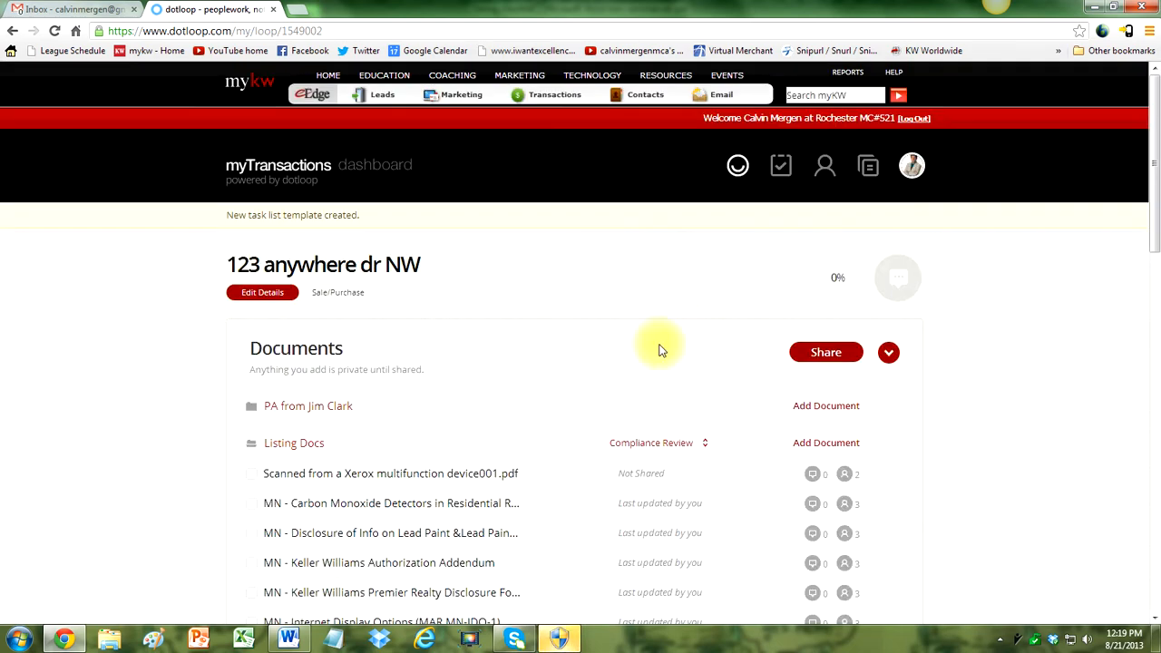
scroll(581, 401, down, 10)
scroll(581, 401, down, 5)
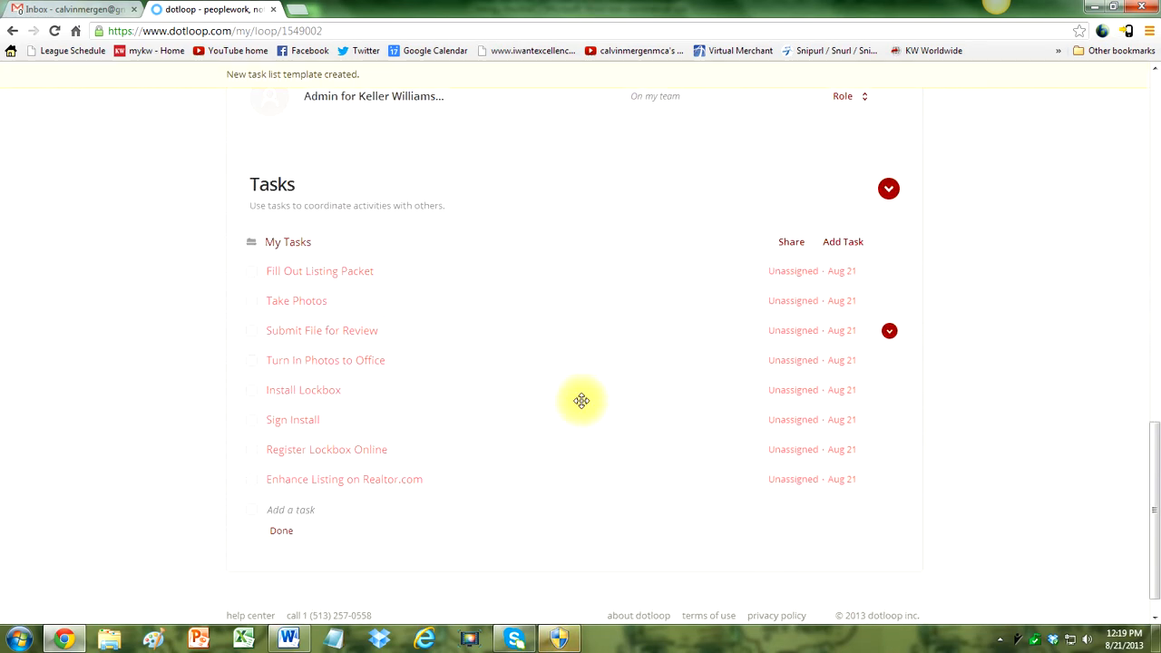
Return to the loops overview and open the testing loop numbered 35.
scroll(581, 401, up, 15)
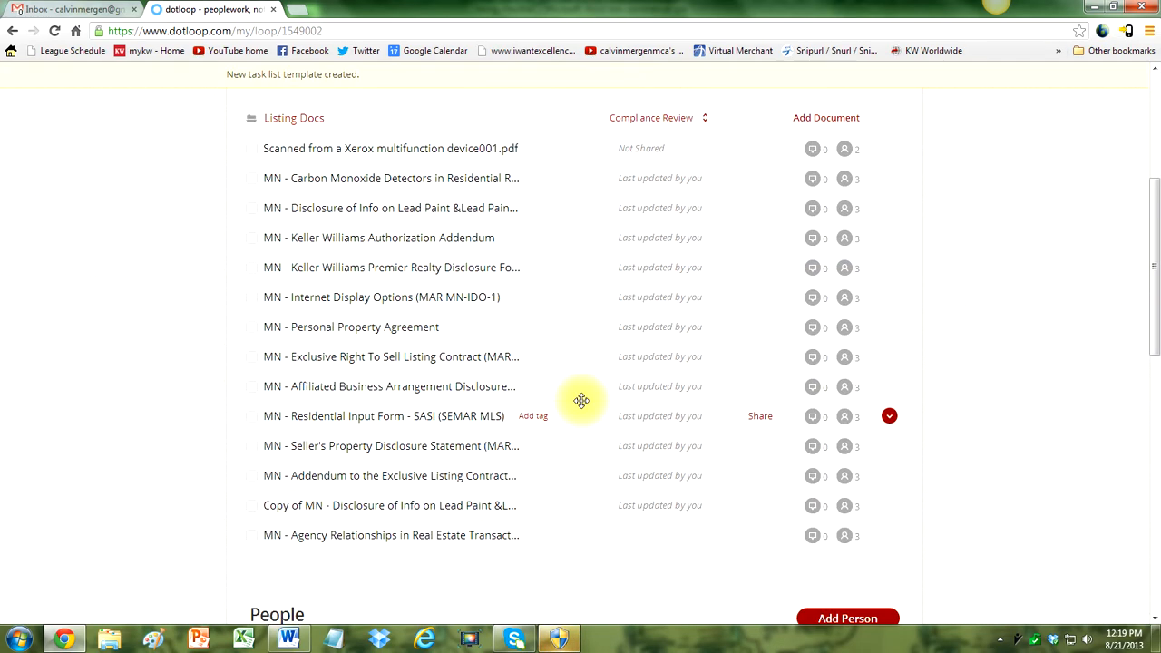
click(737, 166)
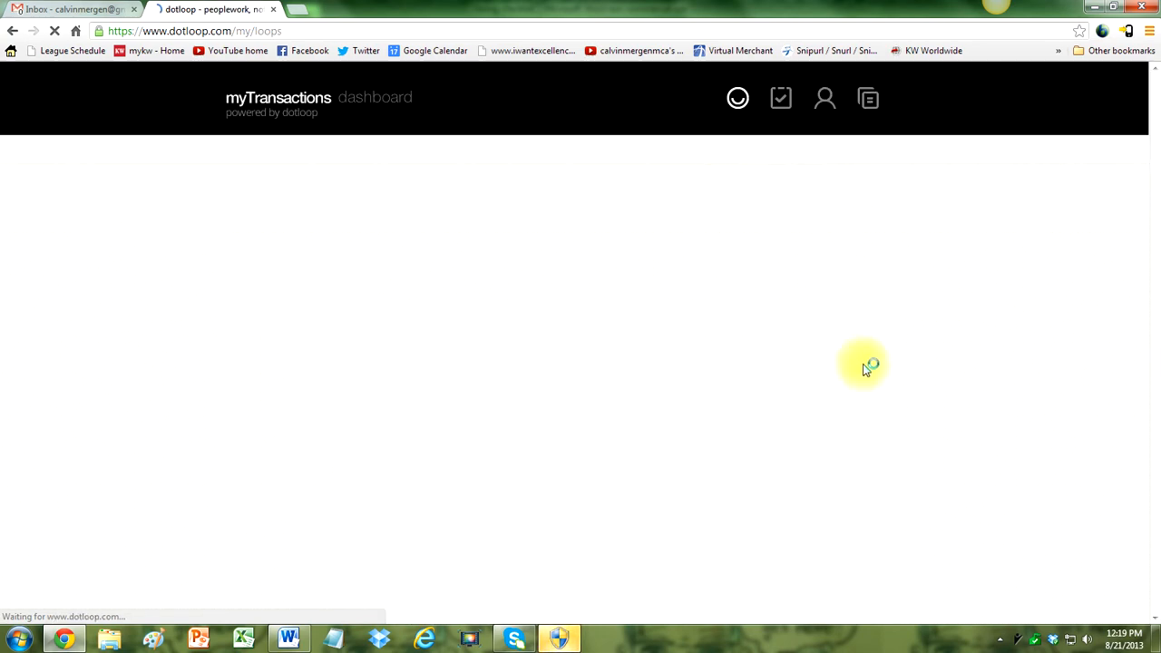
scroll(865, 370, down, 1)
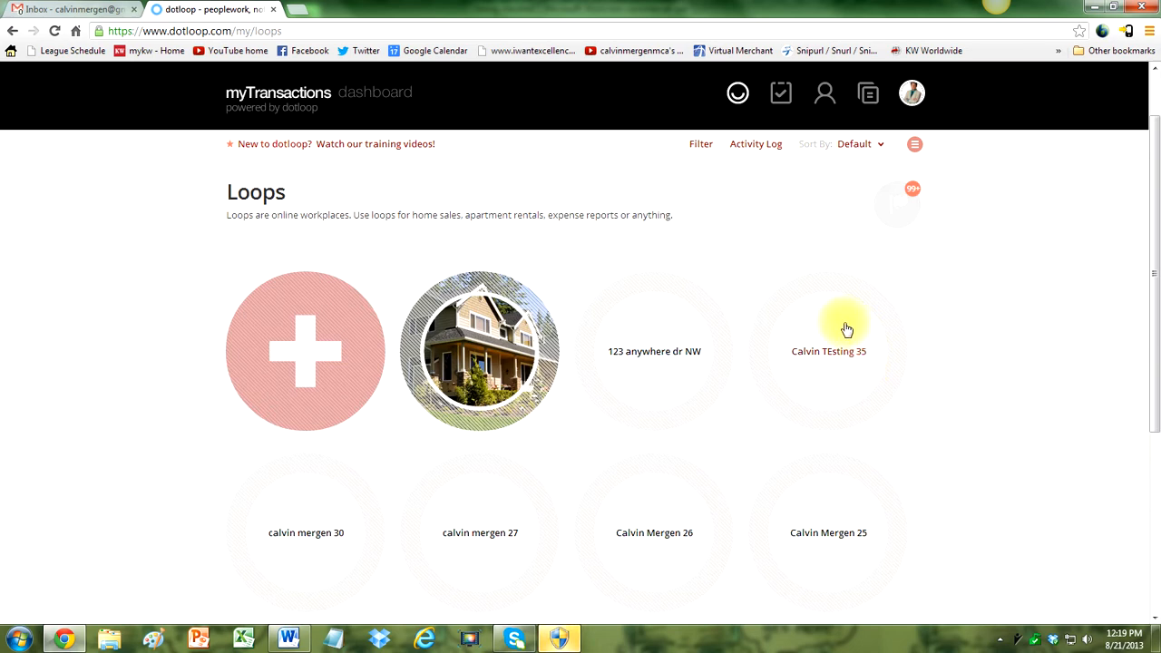
click(935, 359)
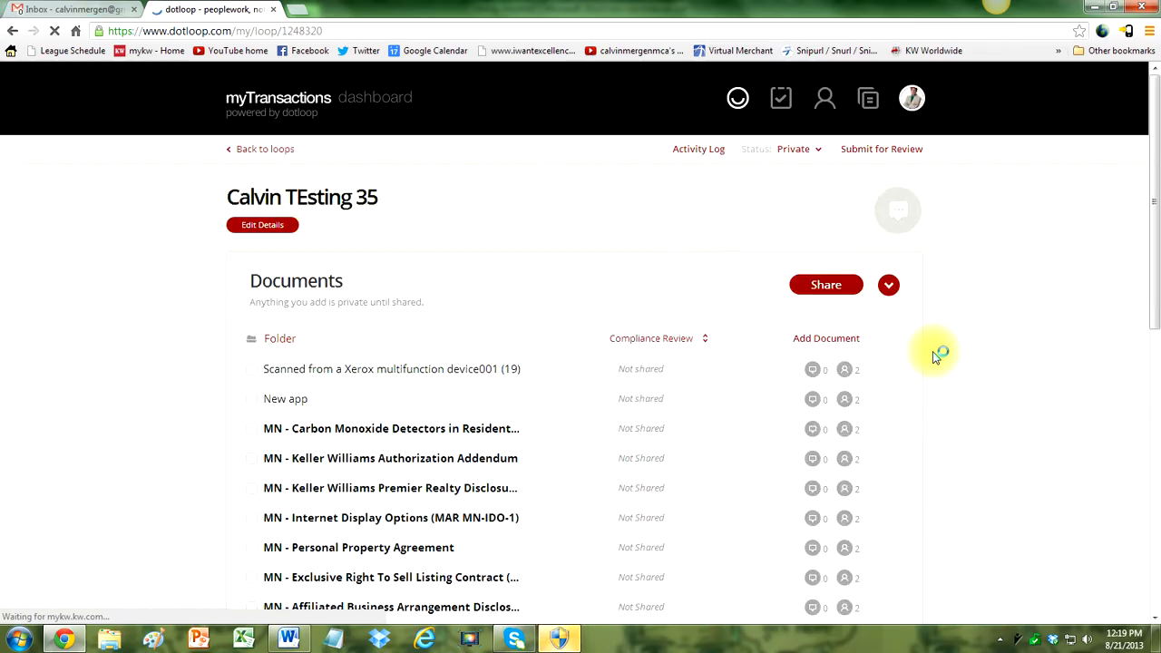
Load the "My Listing Checklist" template into this loop's tasks, deleting the misspelled "My listin Checklist" template from the available templates.
scroll(939, 356, down, 7)
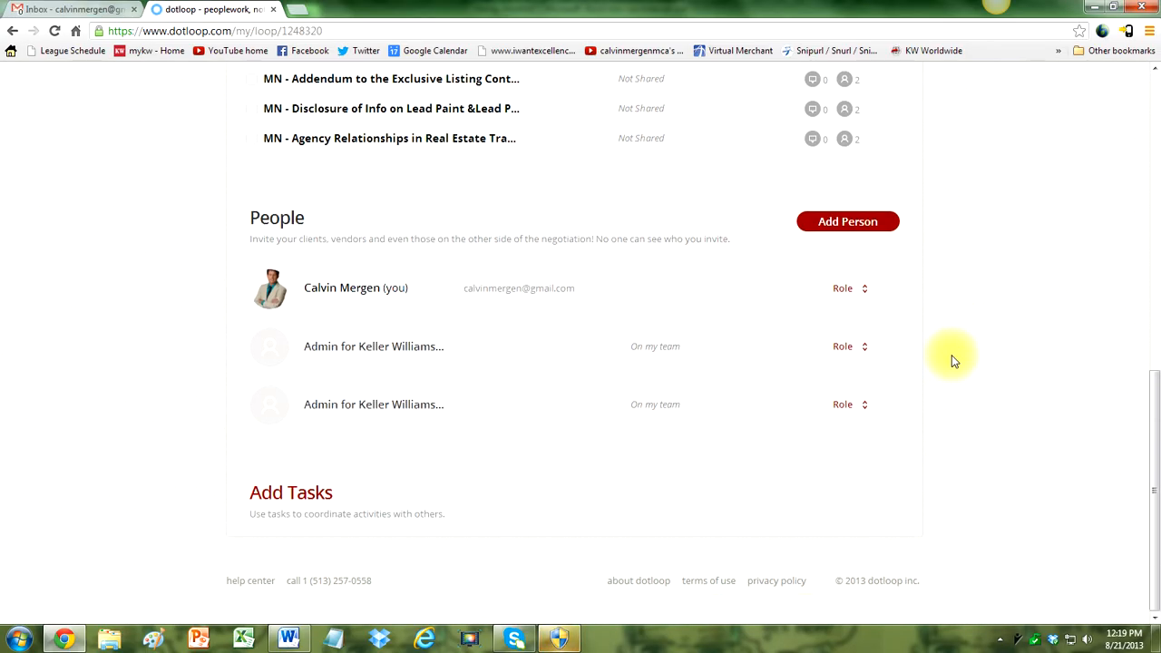
click(893, 521)
click(889, 497)
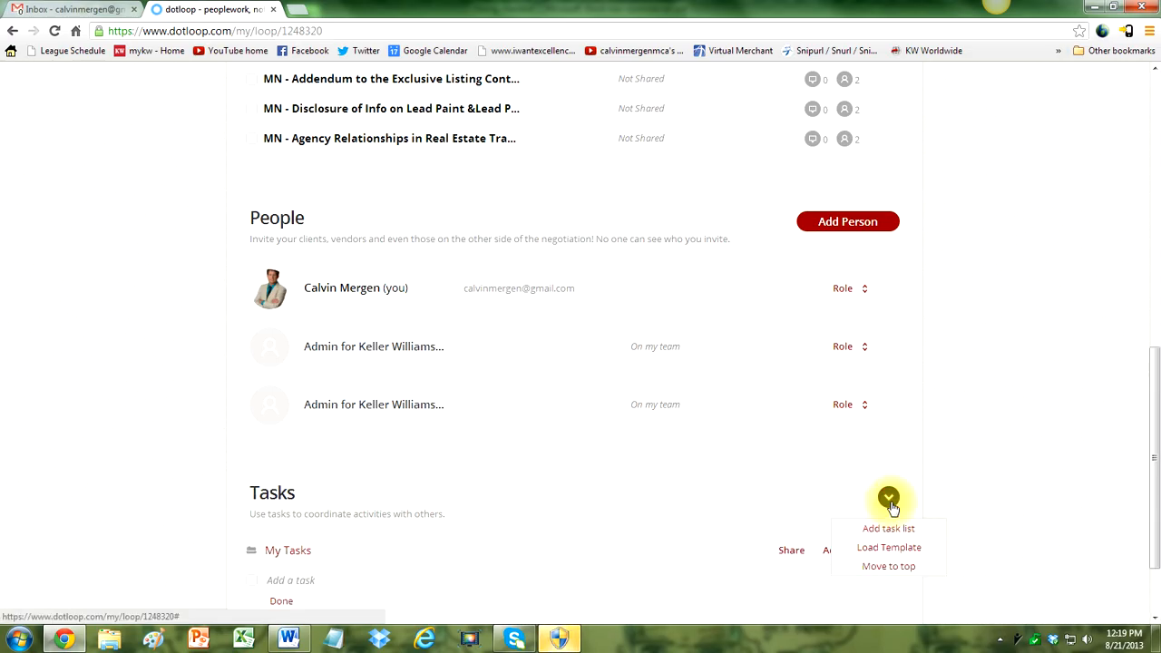
click(890, 547)
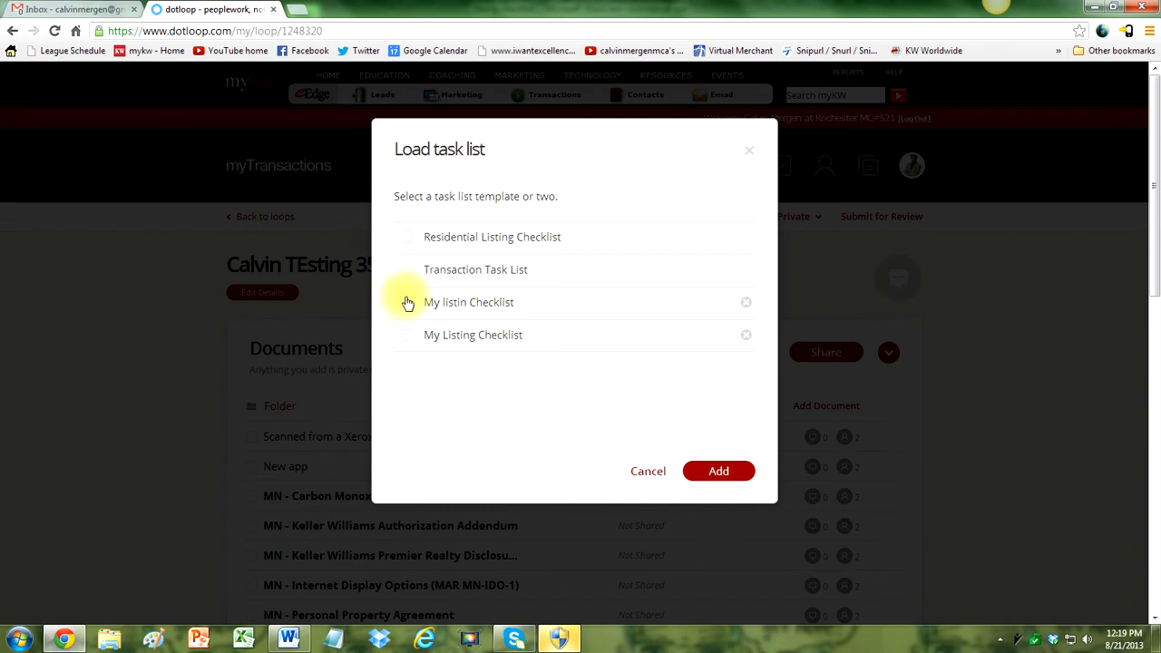
click(405, 338)
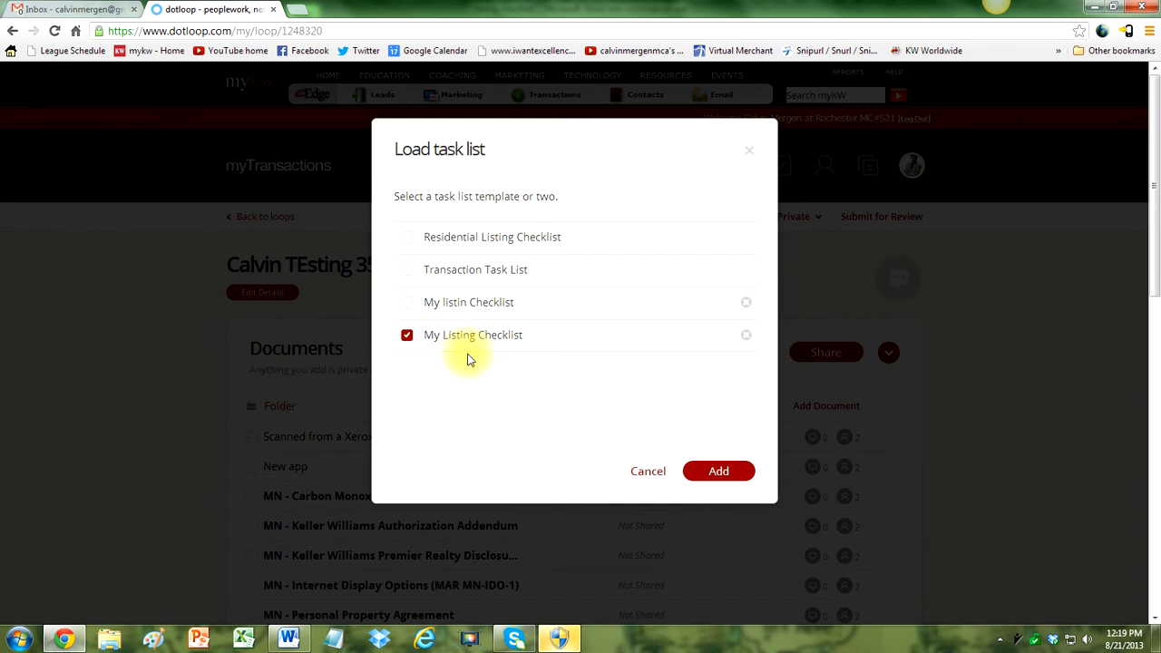
click(746, 303)
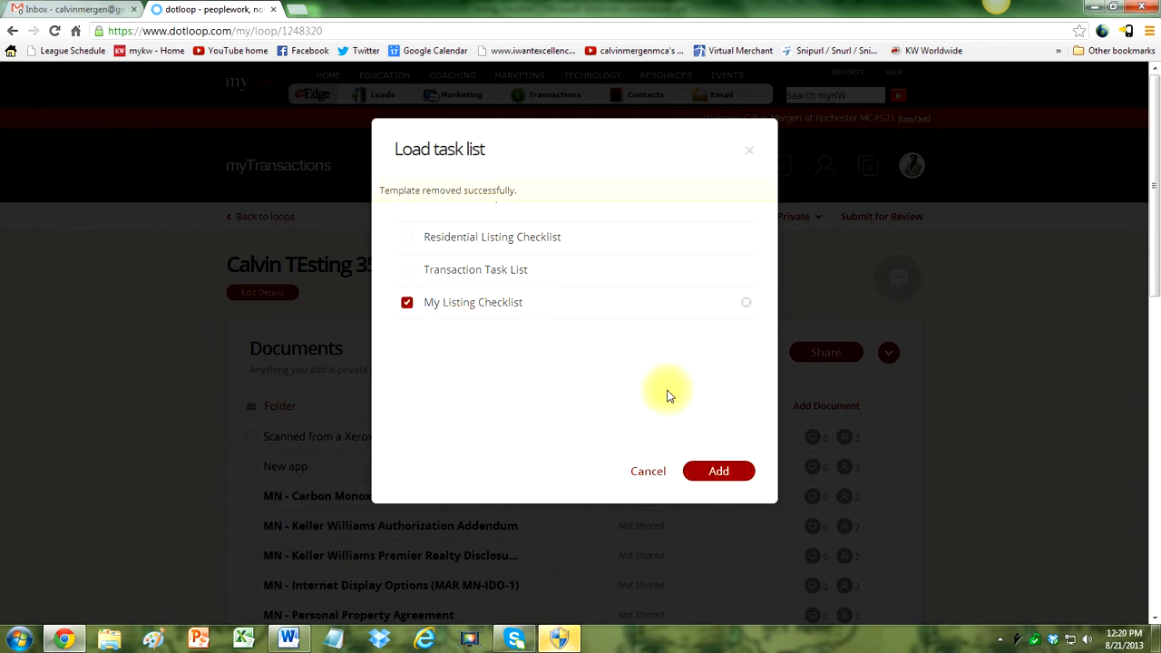
click(708, 472)
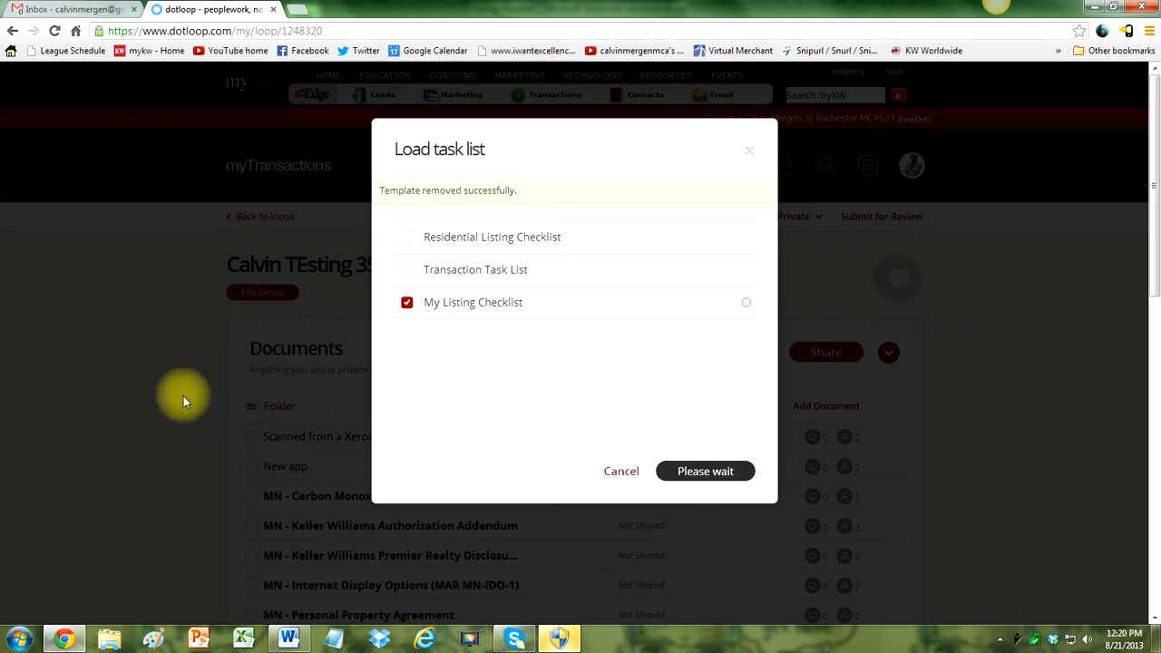
Mark Fill Out Listing Packet, Take Photos, Submit File for Review, Turn In Photos to Office and Install Lockbox as completed in My Listing Checklist.
scroll(183, 395, down, 4)
scroll(185, 396, down, 6)
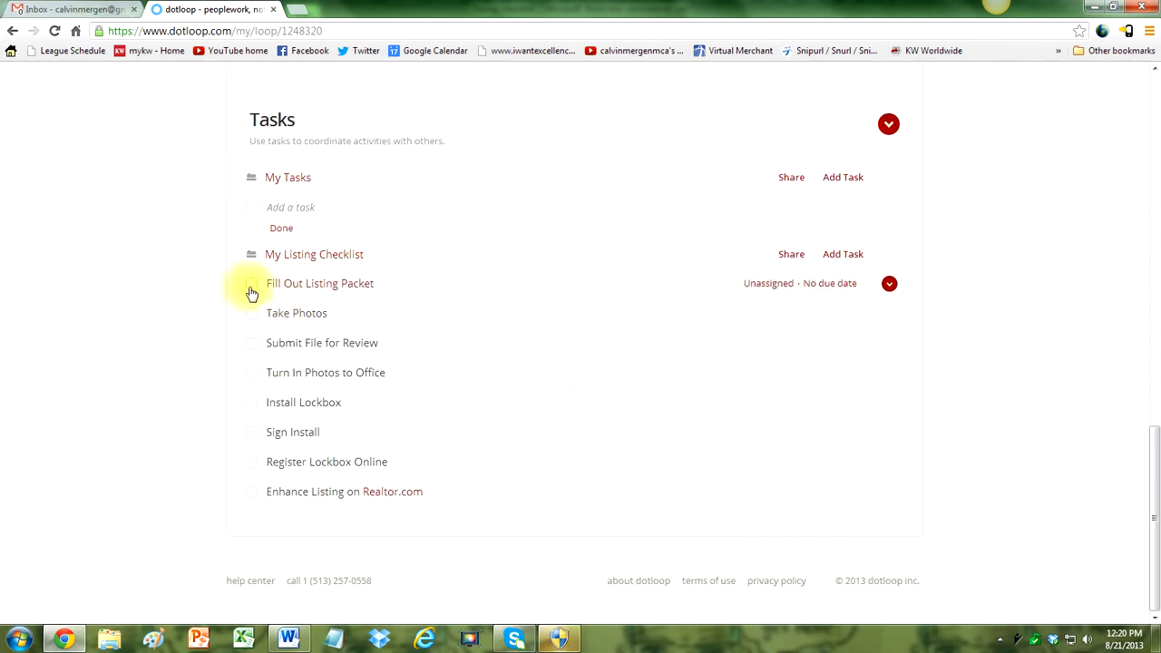
click(252, 287)
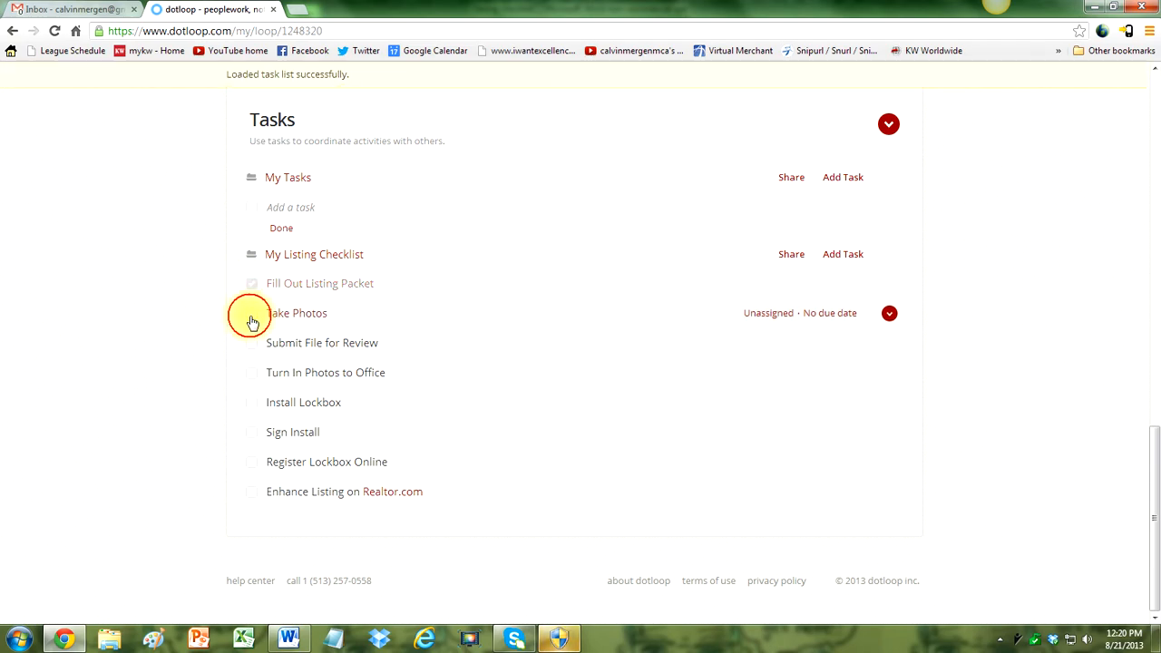
click(251, 315)
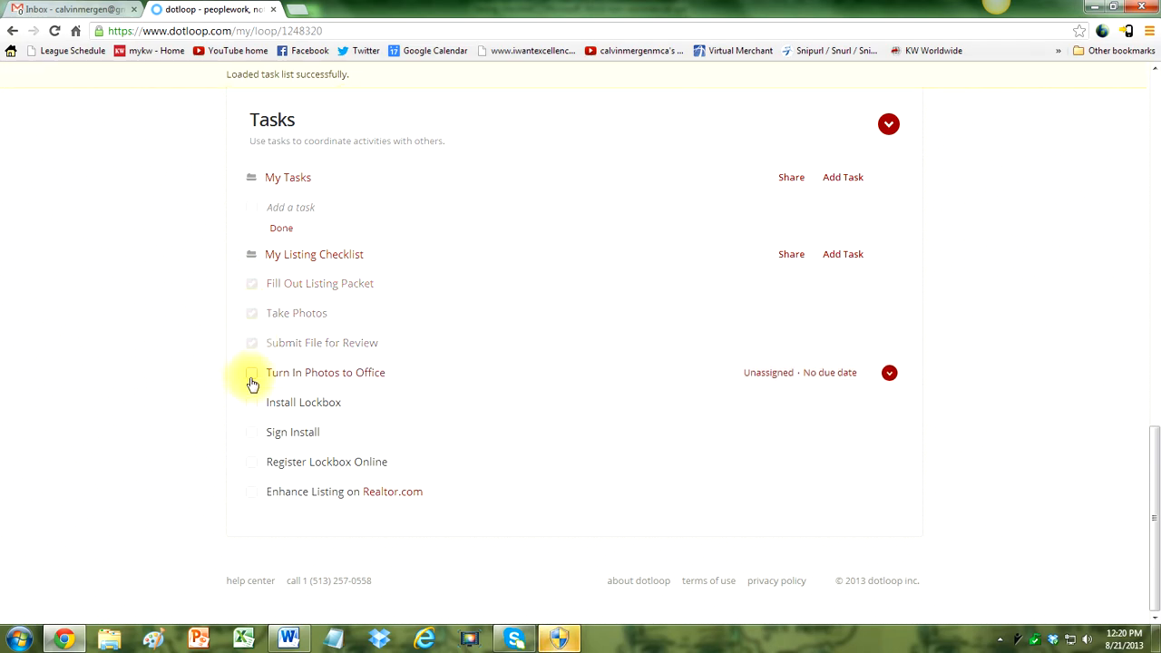
click(250, 379)
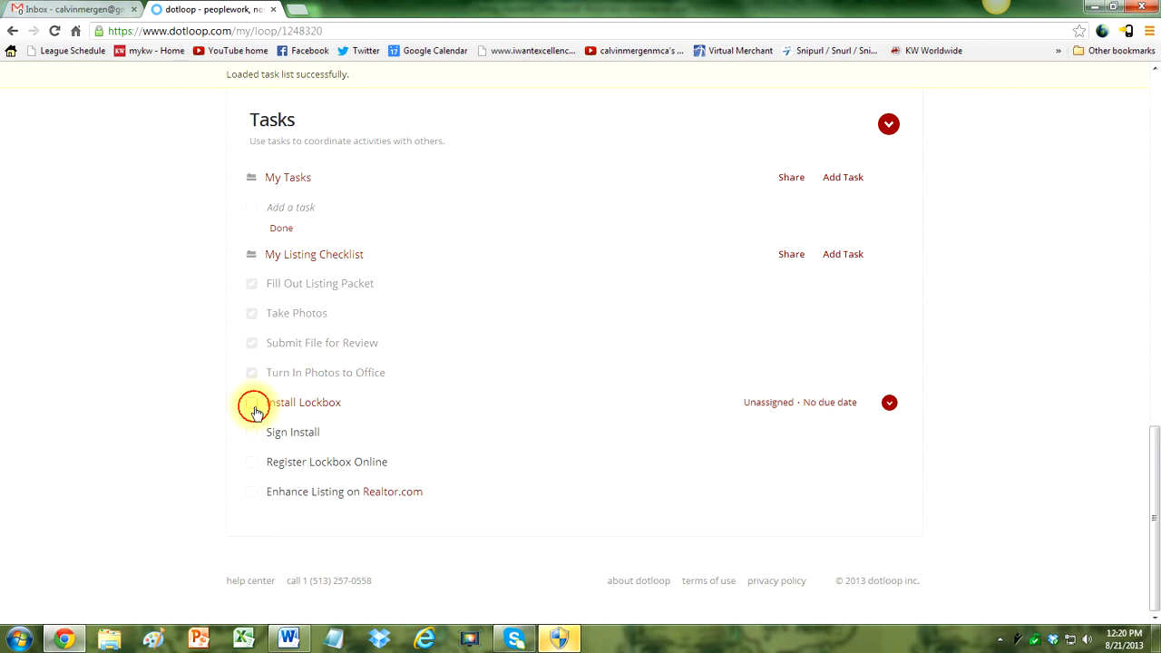
click(255, 411)
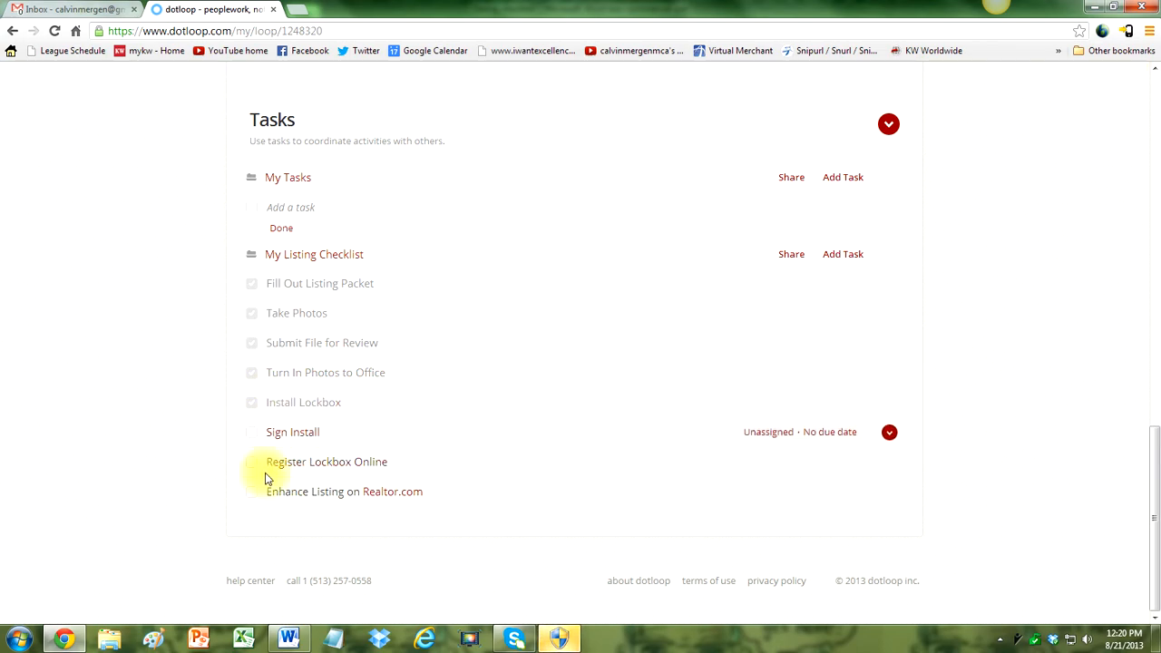
Check the loop's task completeness indicator beside its title.
scroll(1053, 384, up, 7)
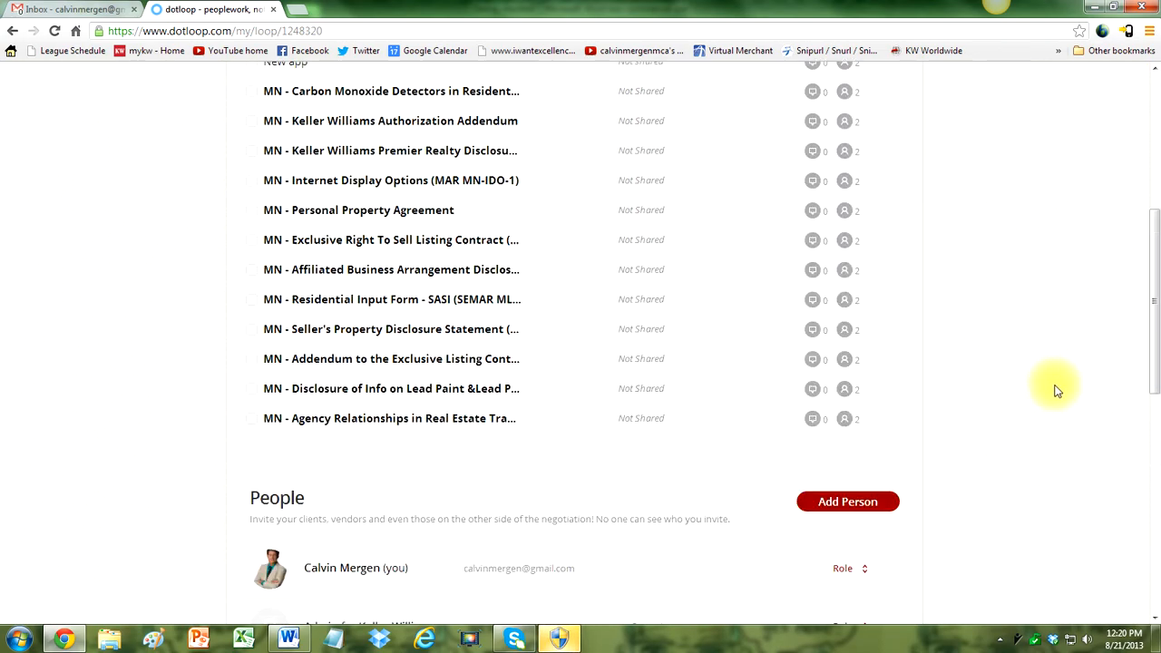
scroll(1043, 372, up, 5)
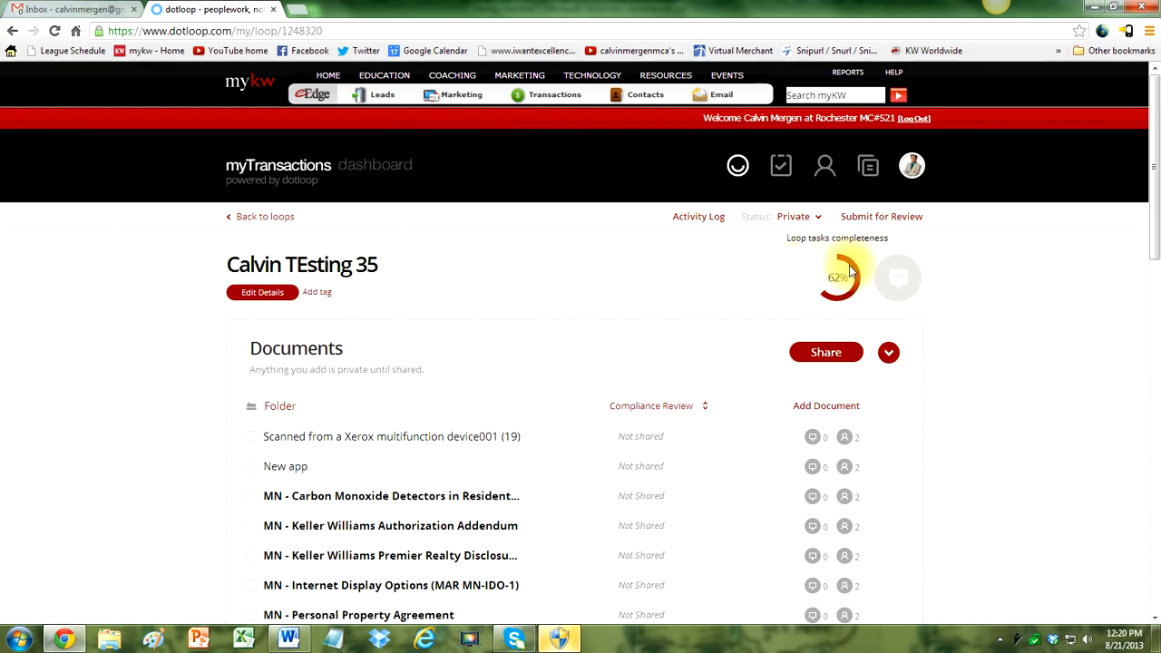
scroll(1043, 430, down, 2)
scroll(1043, 430, up, 2)
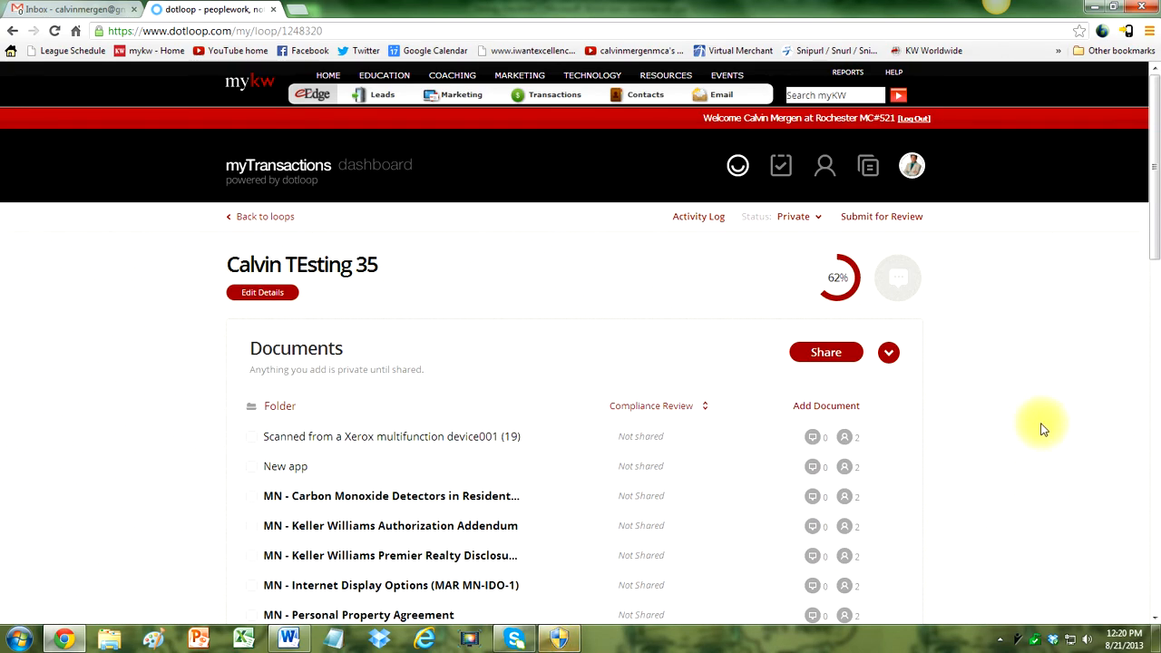
Return to the loops overview and compare the task progress rings of the different loops.
click(726, 168)
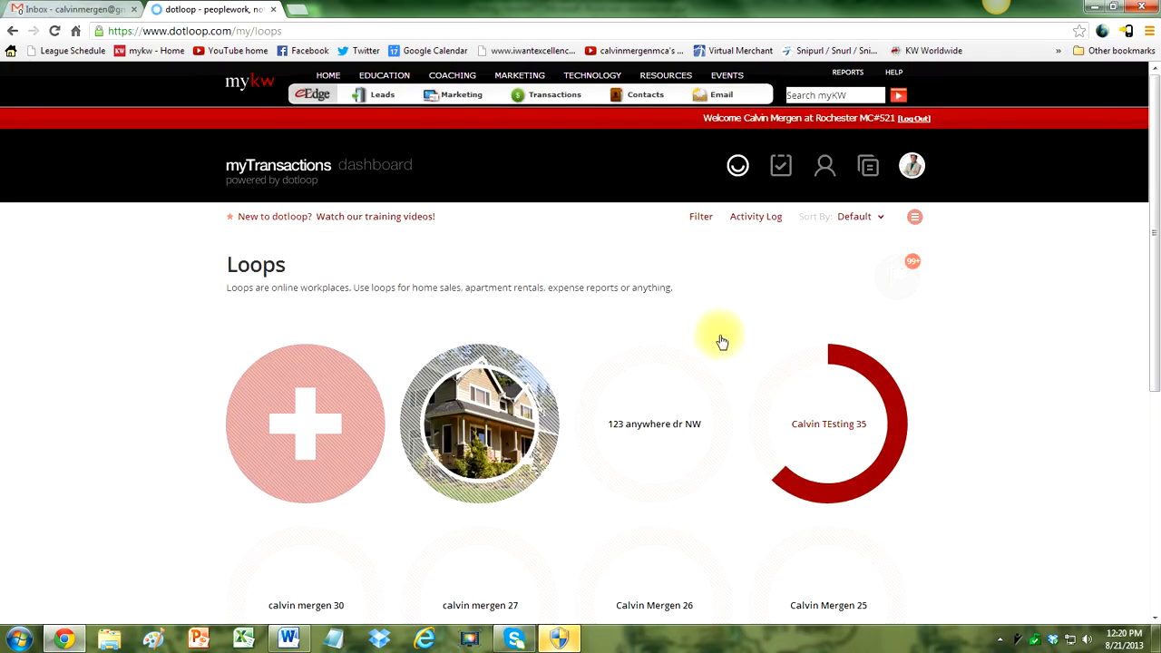
scroll(721, 340, down, 1)
scroll(731, 336, down, 2)
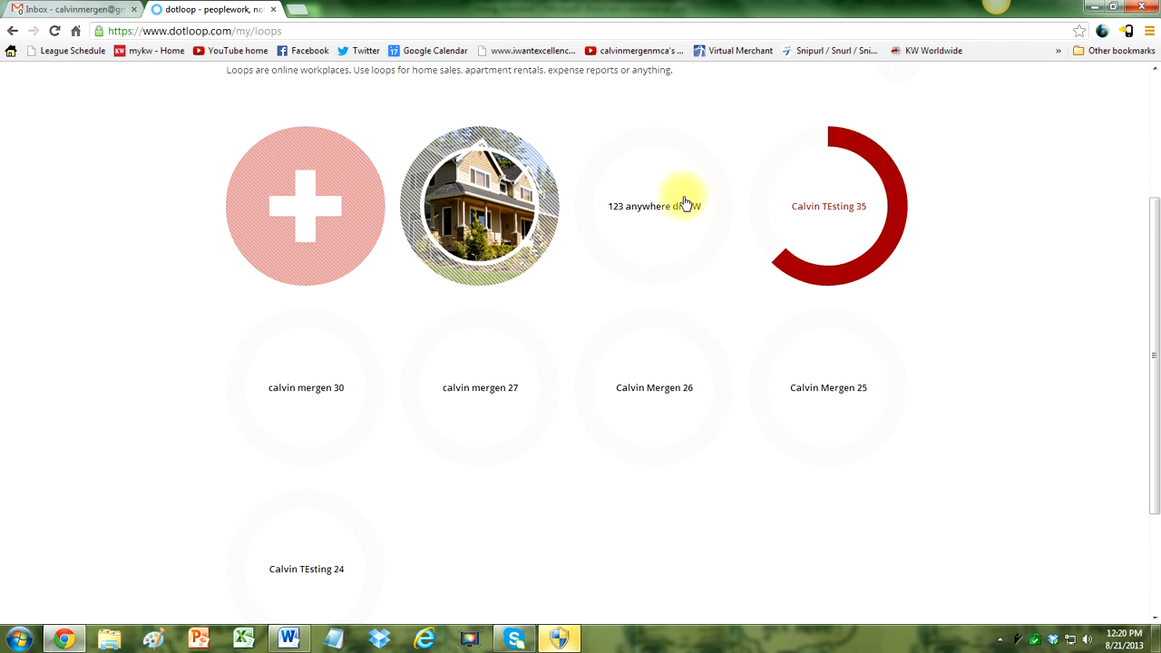
scroll(688, 236, down, 1)
scroll(689, 236, up, 2)
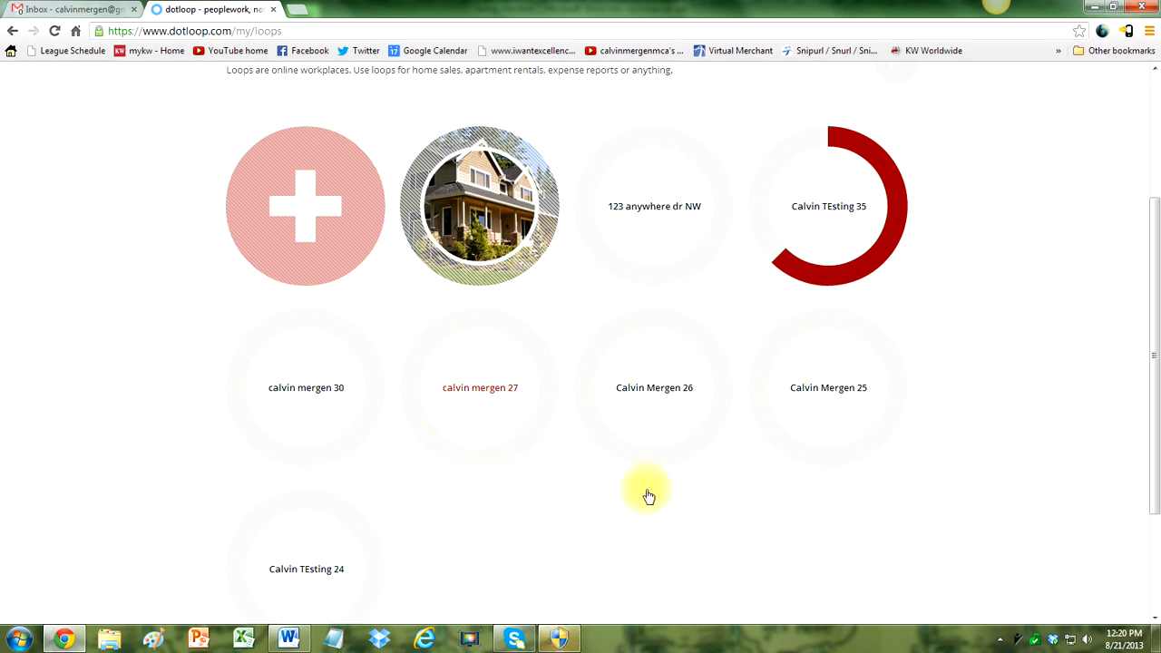
scroll(692, 508, up, 3)
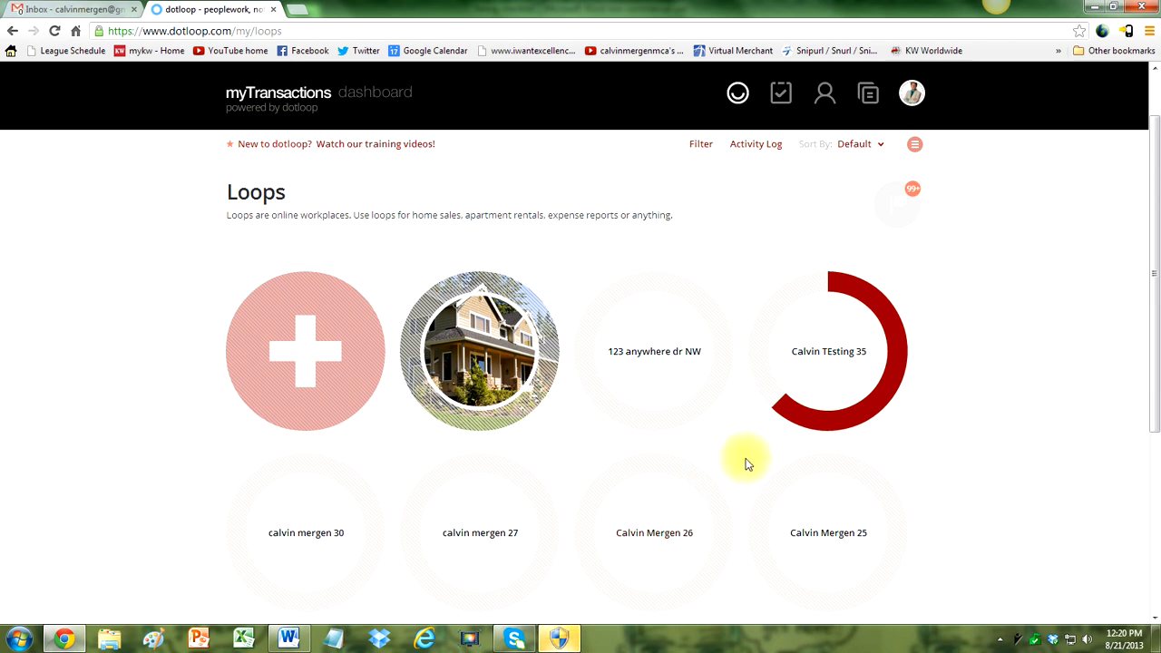
scroll(744, 463, down, 3)
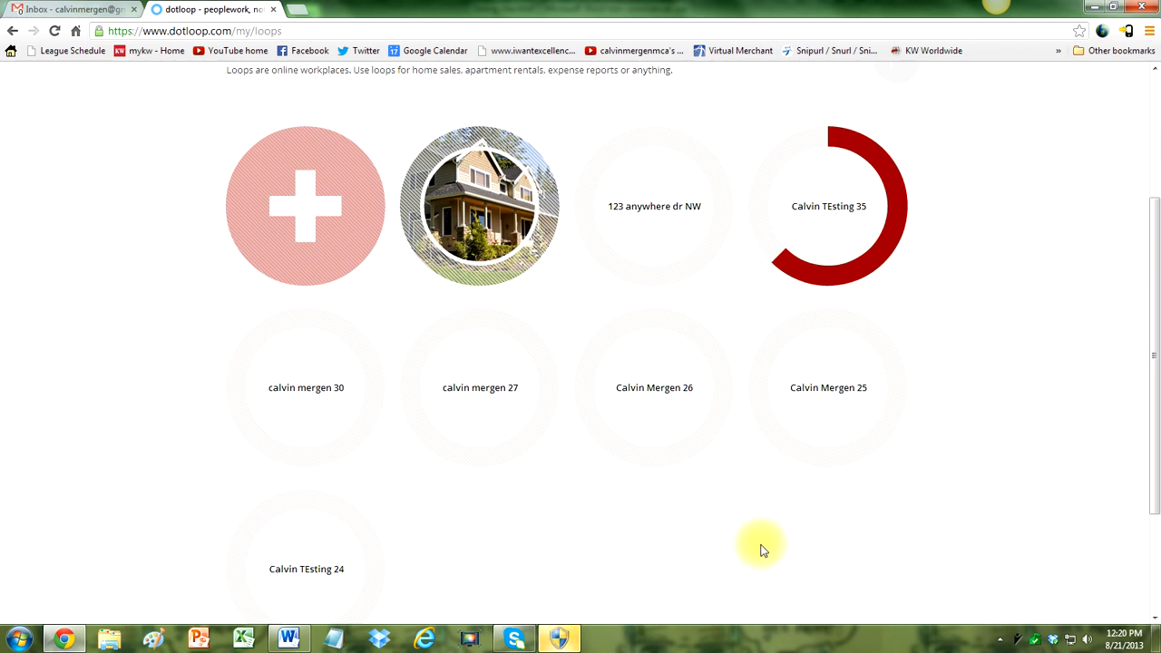
scroll(870, 463, up, 3)
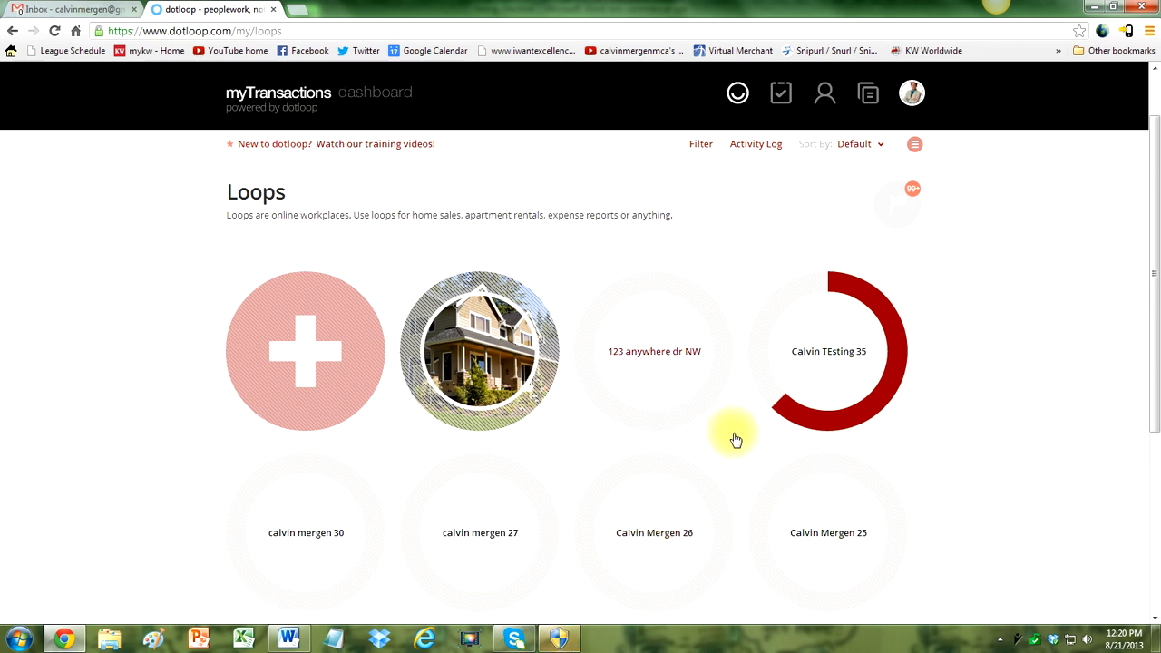
scroll(735, 439, down, 1)
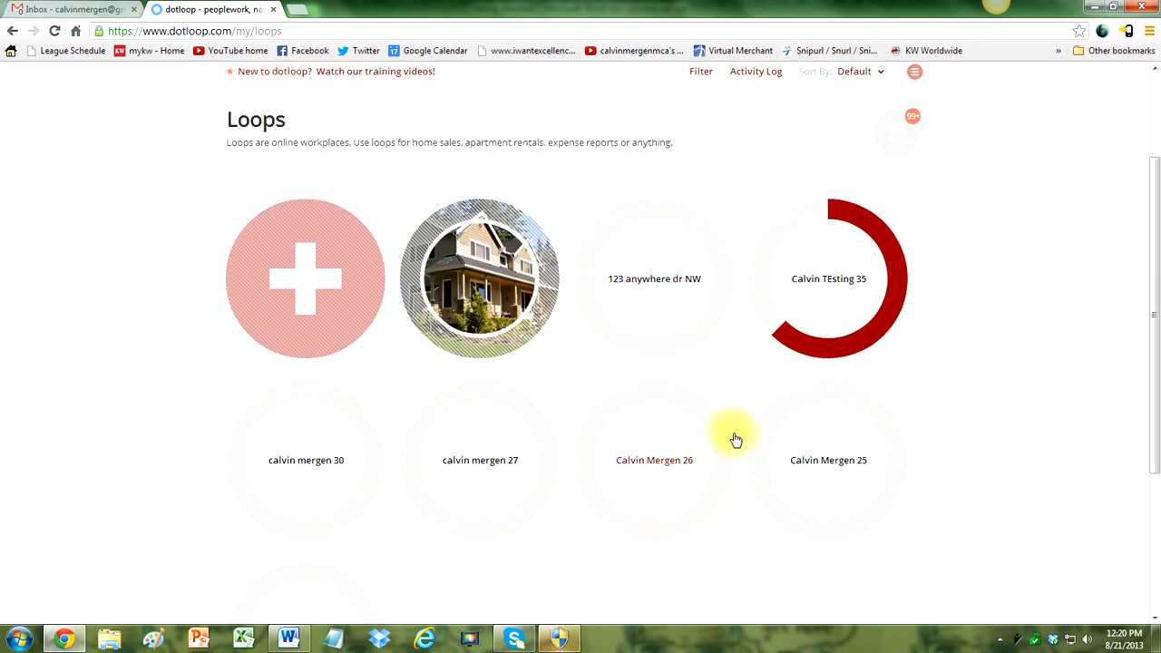